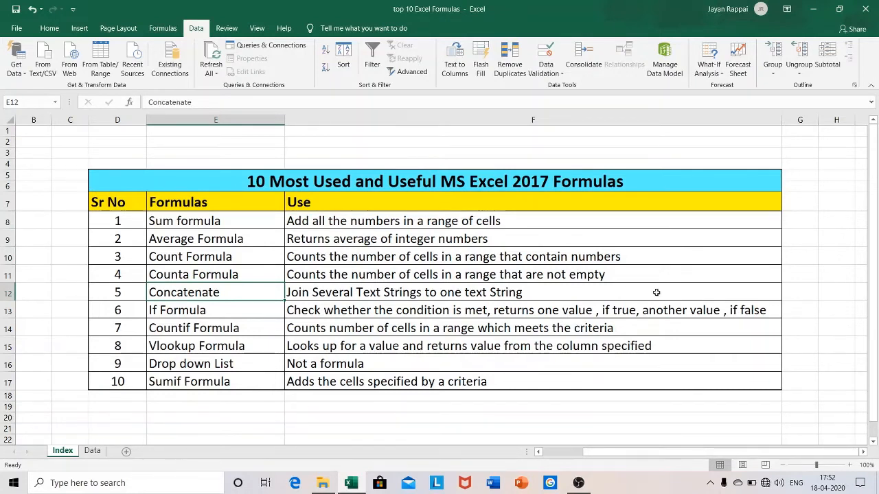
# - Compare the formula index with the household expenses data and end on the Data sheet
pyautogui.click(92, 453)
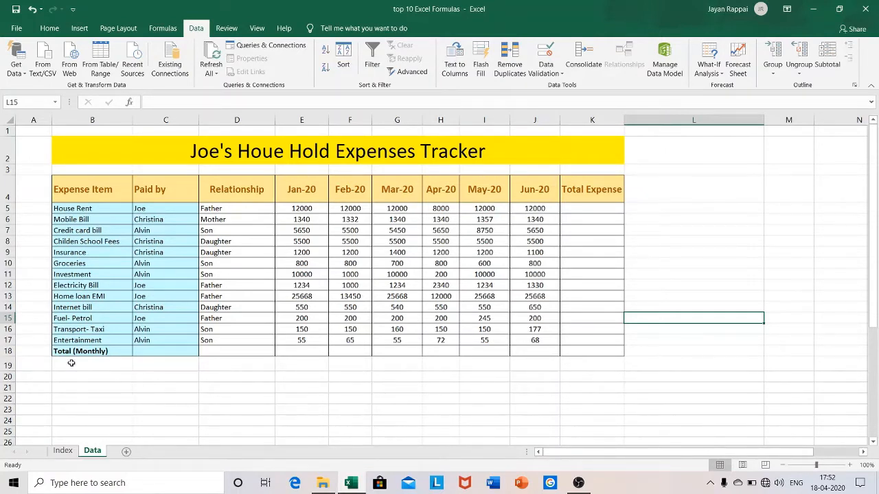
pyautogui.click(62, 451)
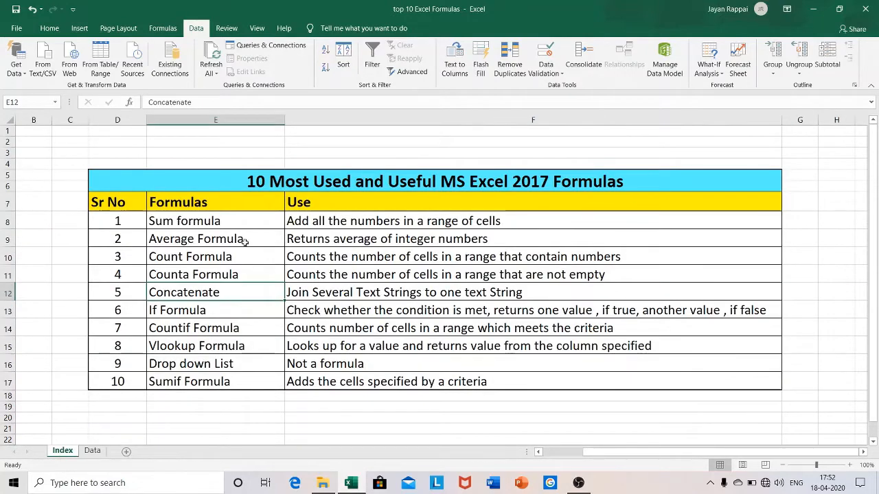
pyautogui.click(93, 450)
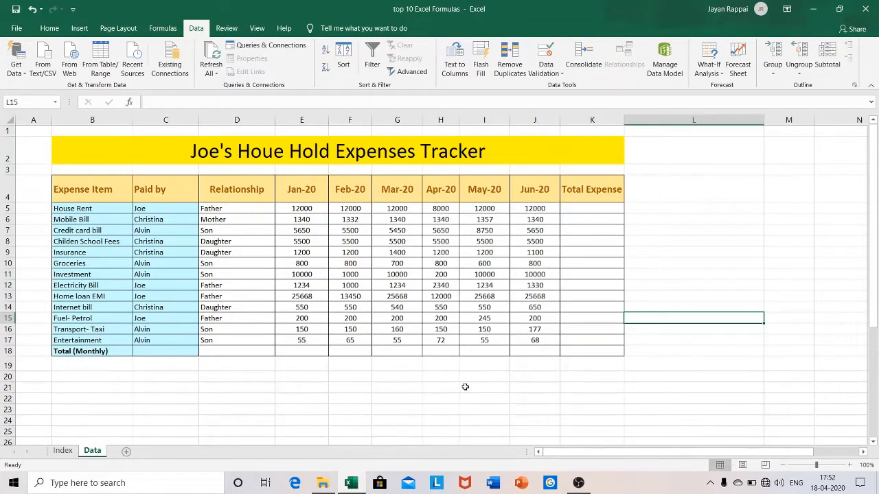
# - Total the House Rent row in K5 using SUM with the literal amounts 12000+12000+12000+8000+12000+12000
pyautogui.click(588, 210)
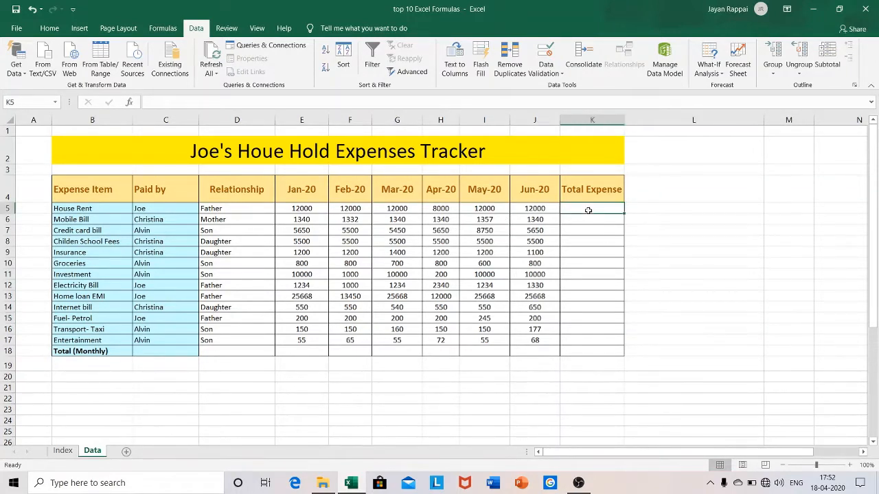
pyautogui.write('=')
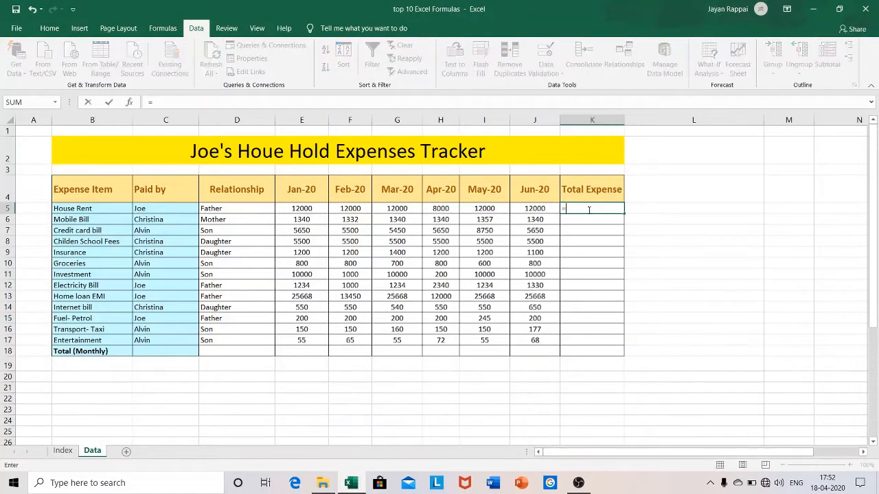
pyautogui.write('sum')
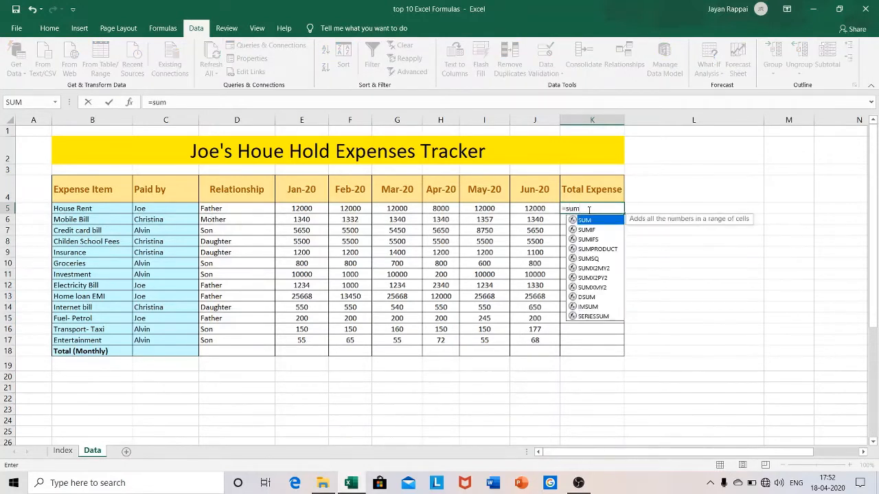
pyautogui.write('(')
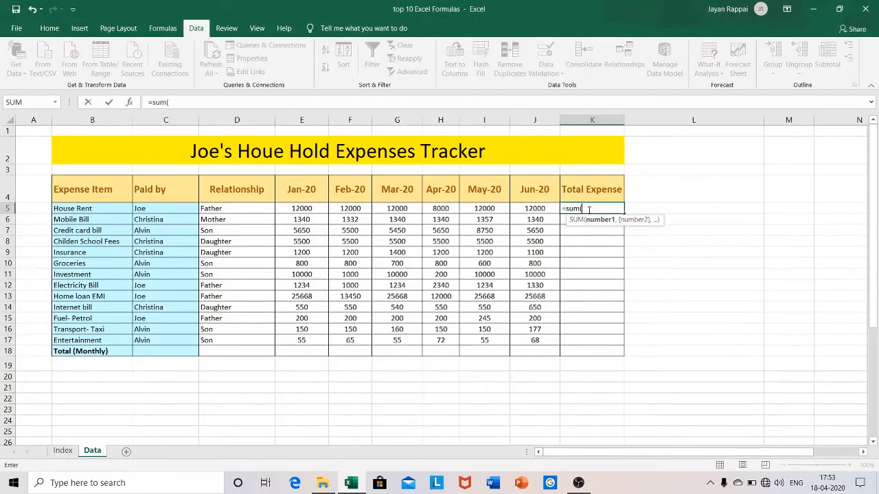
pyautogui.write('12000+12000')
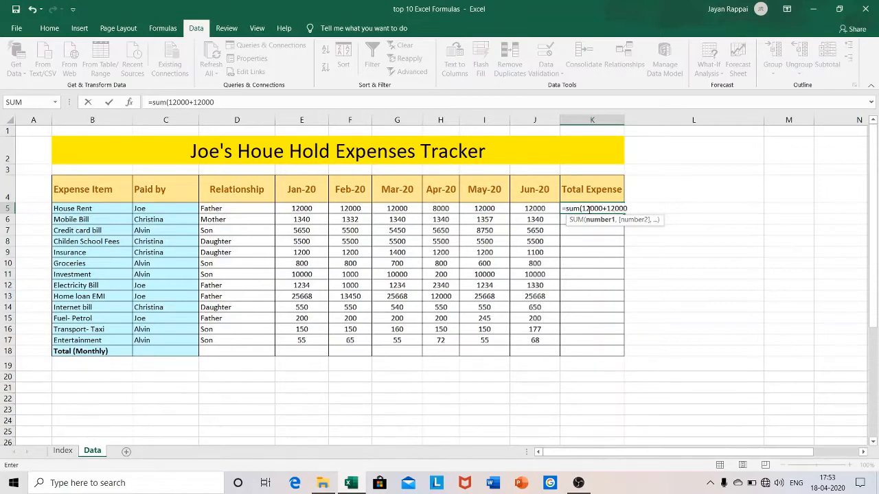
pyautogui.write('+12000+8000+')
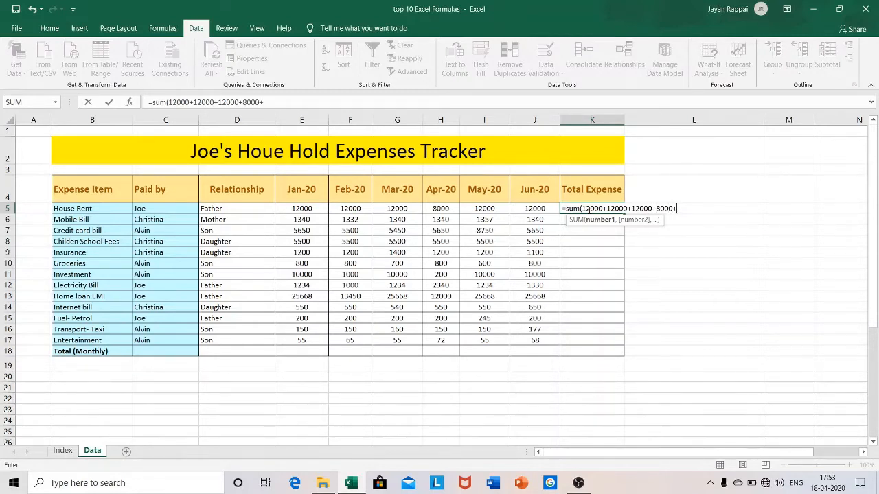
pyautogui.write('12000+12000')
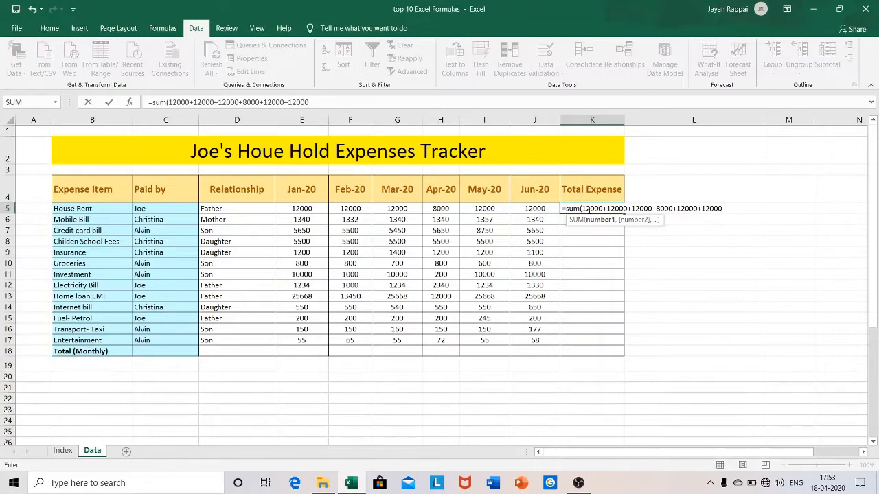
pyautogui.write(')')
pyautogui.press('Return')
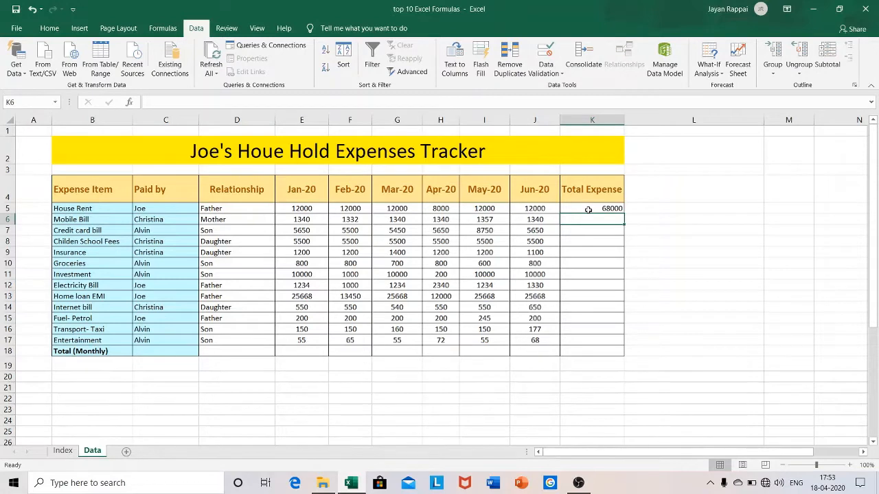
# - Clear K5 and total the House Rent row with individual cell references, =SUM(E5+F5+G5+H5+I5+J5)
pyautogui.click(595, 209)
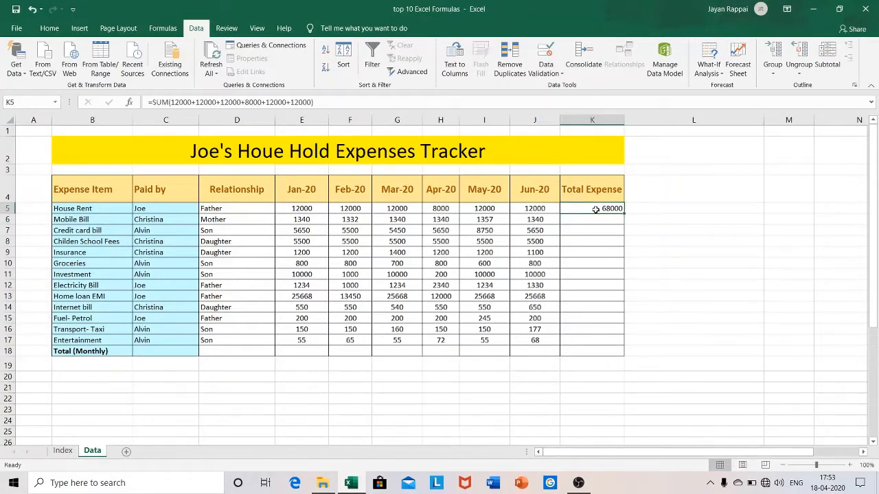
pyautogui.press('Delete')
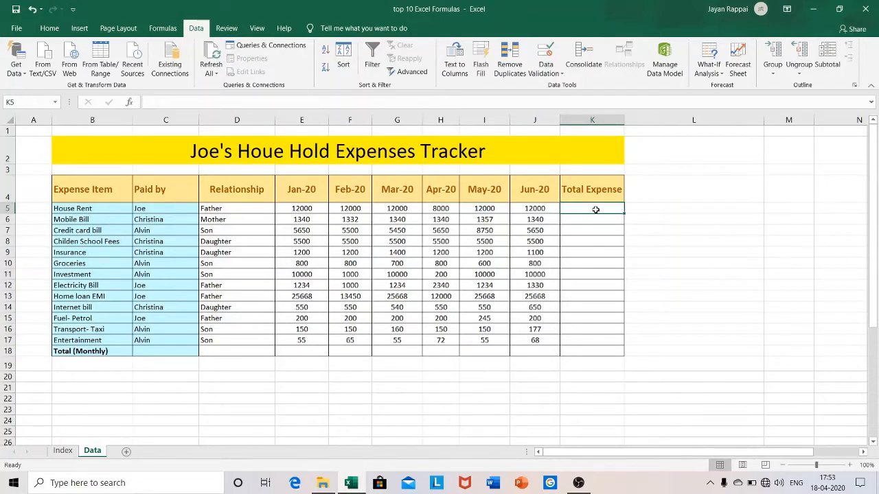
pyautogui.write('=su')
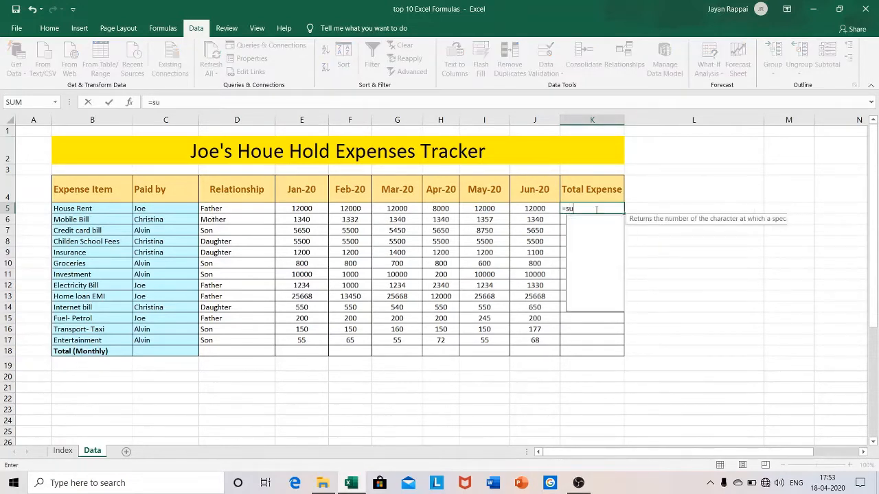
pyautogui.write('m(')
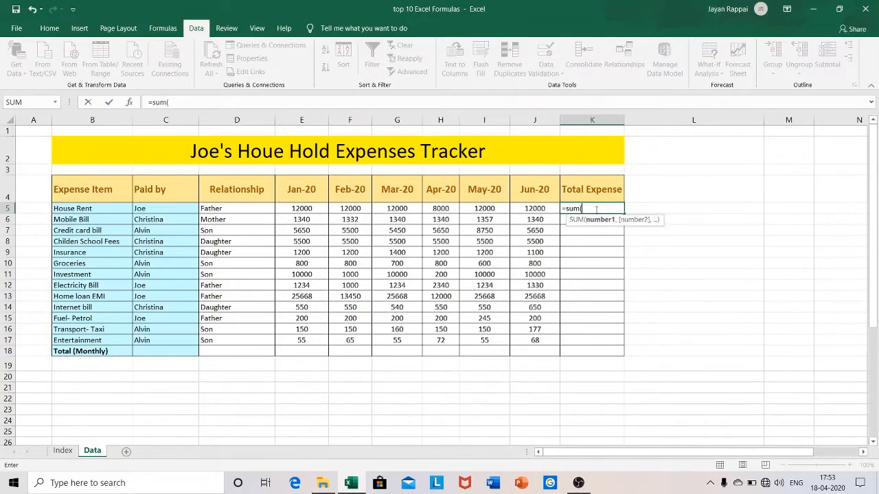
pyautogui.click(308, 208)
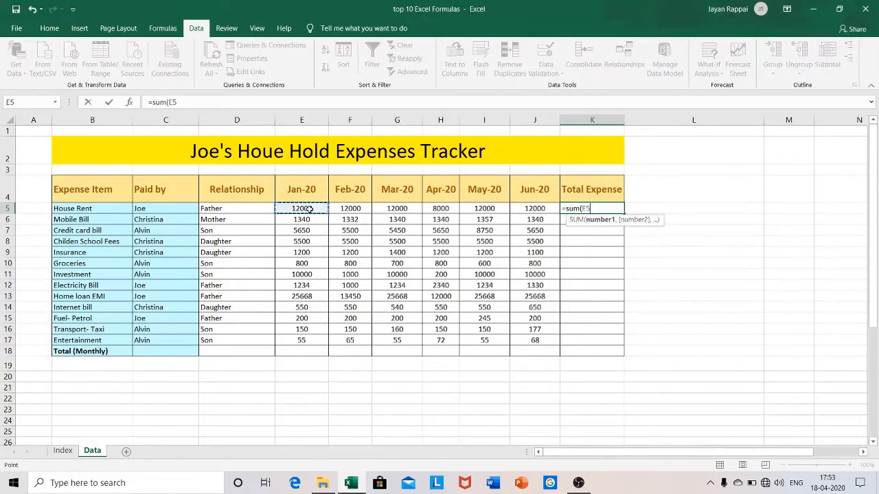
pyautogui.write('+')
pyautogui.click(342, 209)
pyautogui.write('+')
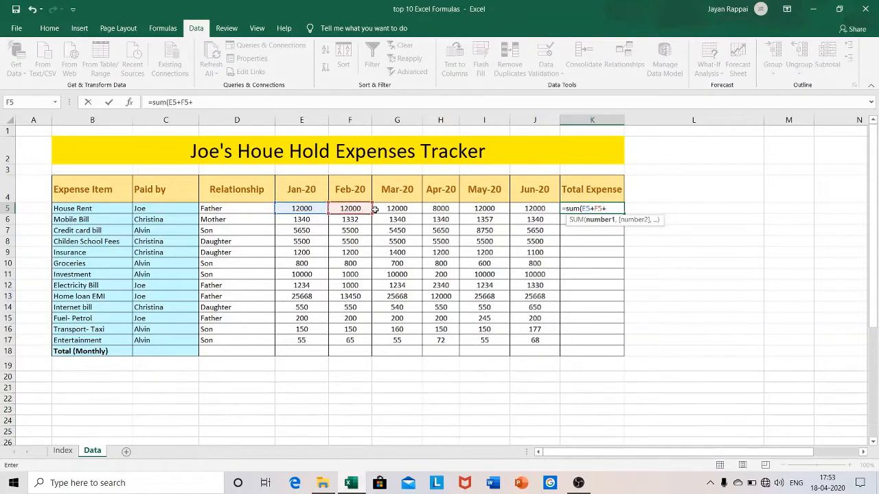
pyautogui.click(402, 211)
pyautogui.write('+')
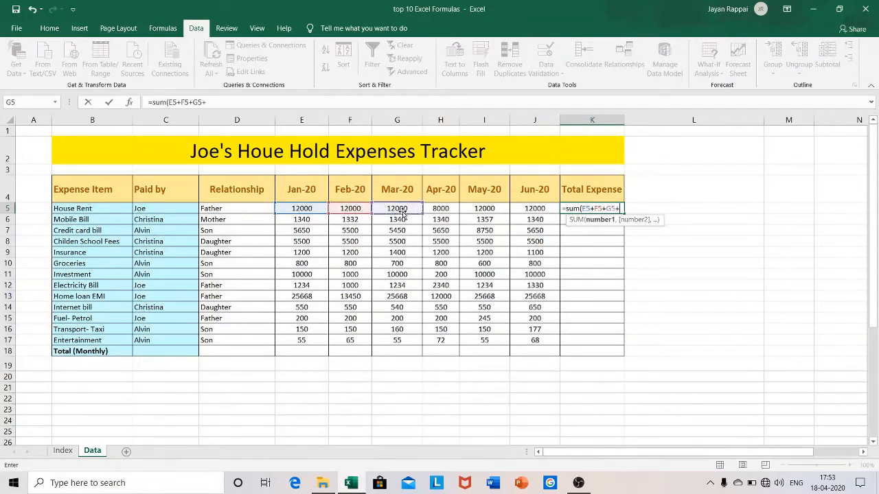
pyautogui.click(443, 211)
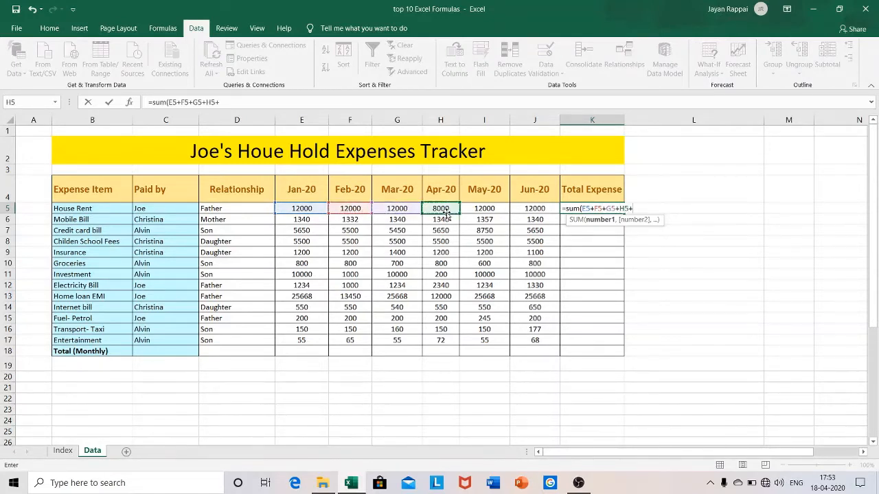
pyautogui.write('+')
pyautogui.click(479, 209)
pyautogui.write('+')
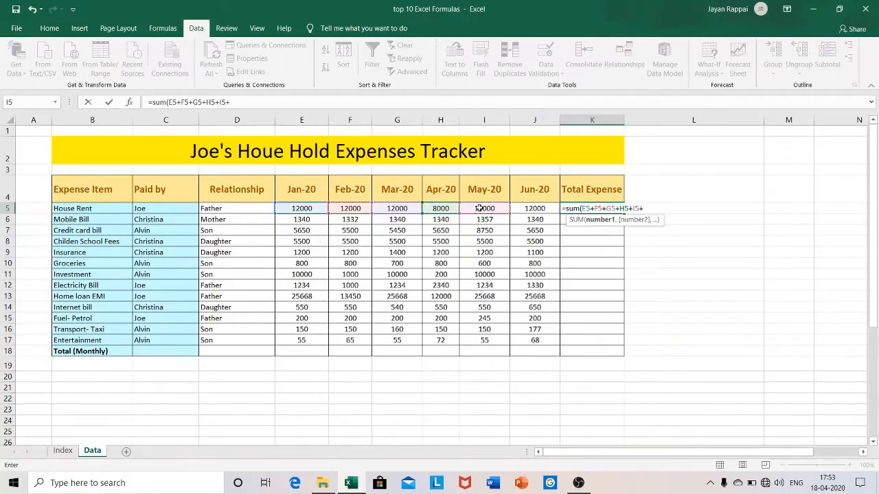
pyautogui.click(522, 208)
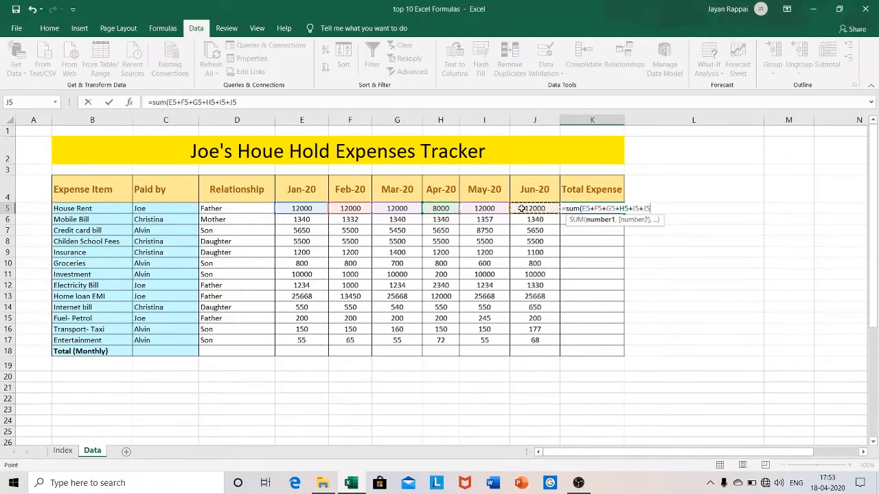
pyautogui.write(')')
pyautogui.press('Return')
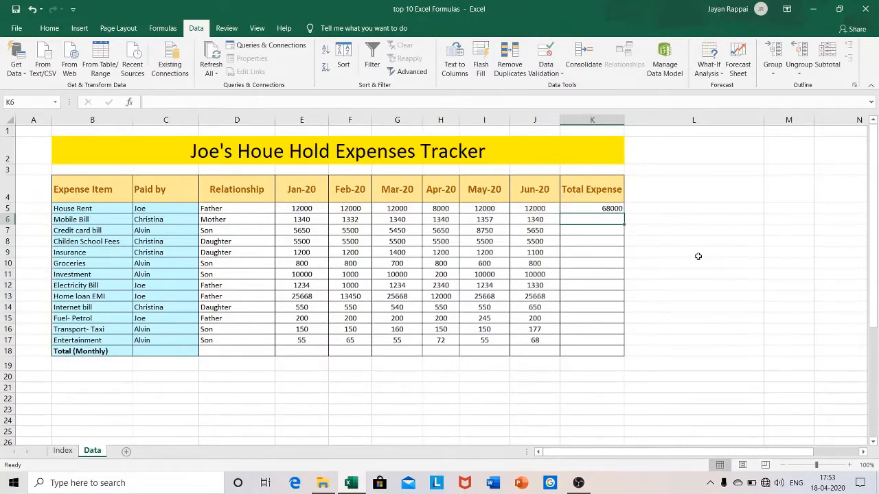
# - Replace the House Rent total in K5 with the range formula =SUM(E5:J5)
pyautogui.click(613, 208)
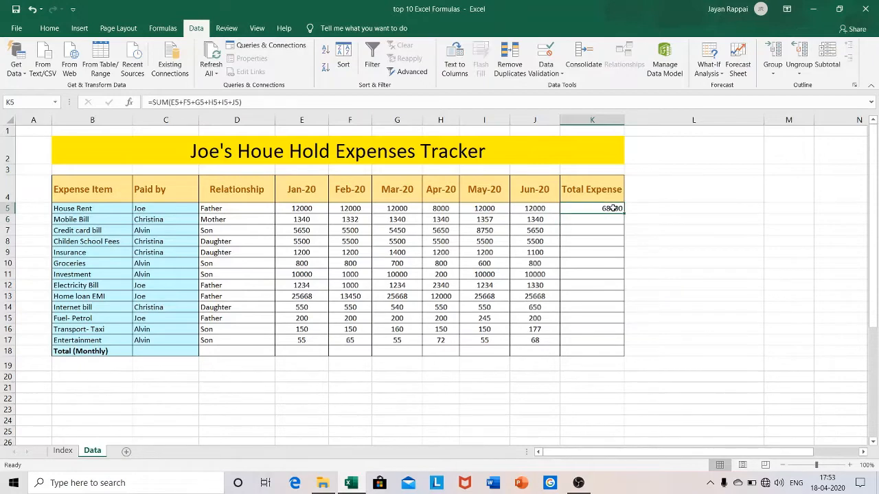
pyautogui.write('=')
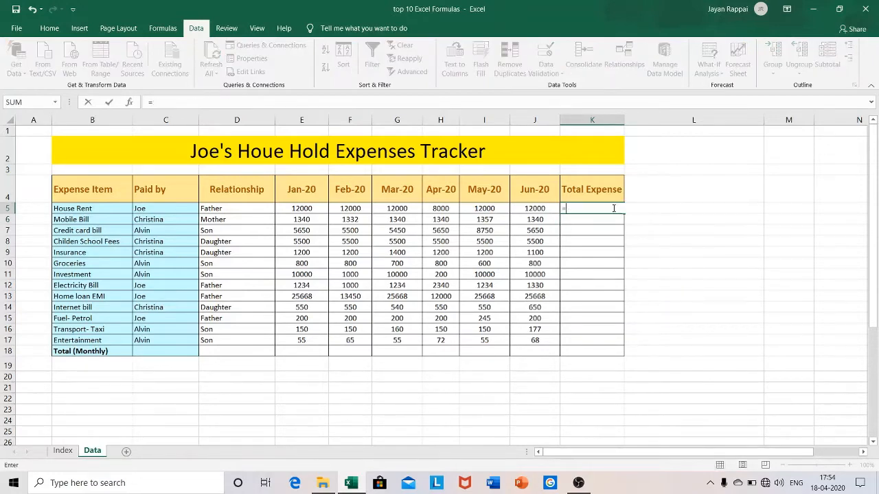
pyautogui.write('sum(')
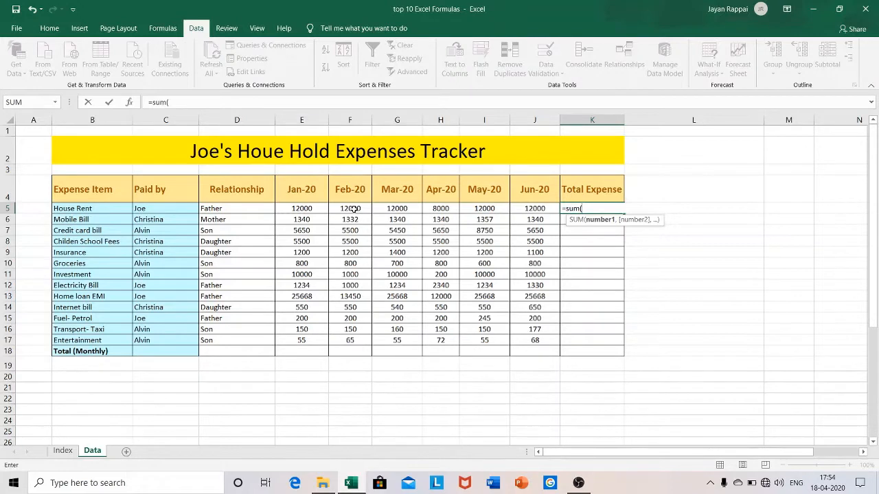
pyautogui.click(301, 208)
pyautogui.moveTo(302, 208); pyautogui.dragTo(527, 211)
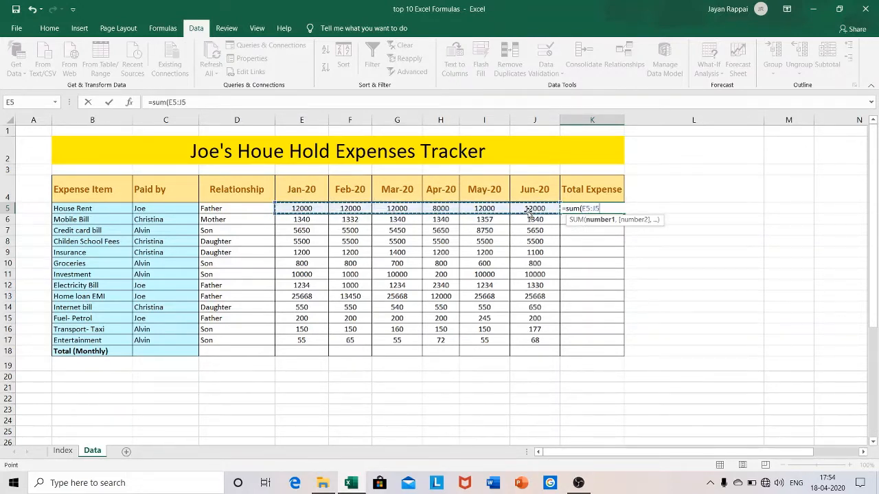
pyautogui.write(')')
pyautogui.press('Return')
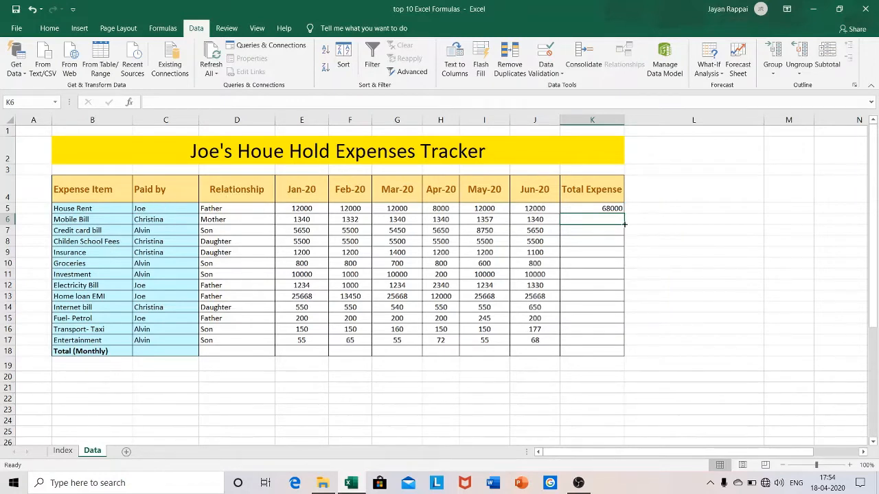
# - Fill the House Rent total formula down through the Entertainment row in K17 and check the formulas in K5 and K6
pyautogui.click(607, 207)
pyautogui.moveTo(624, 214); pyautogui.dragTo(623, 349)
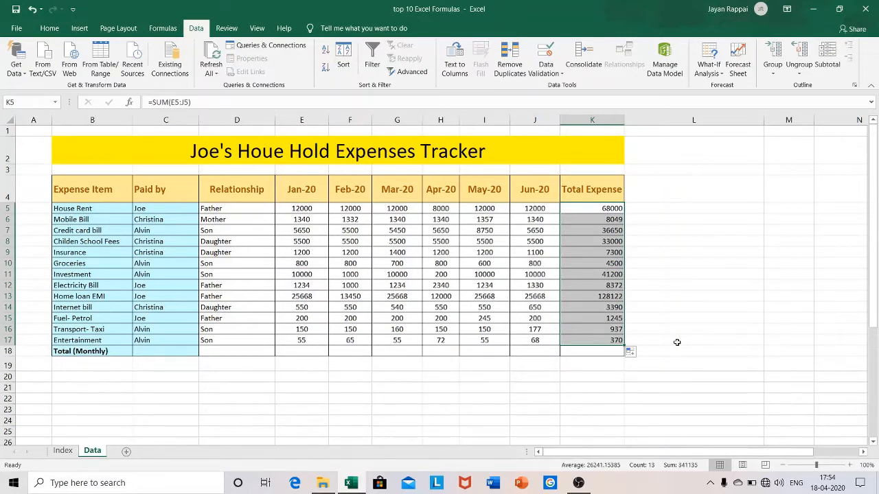
pyautogui.click(607, 209)
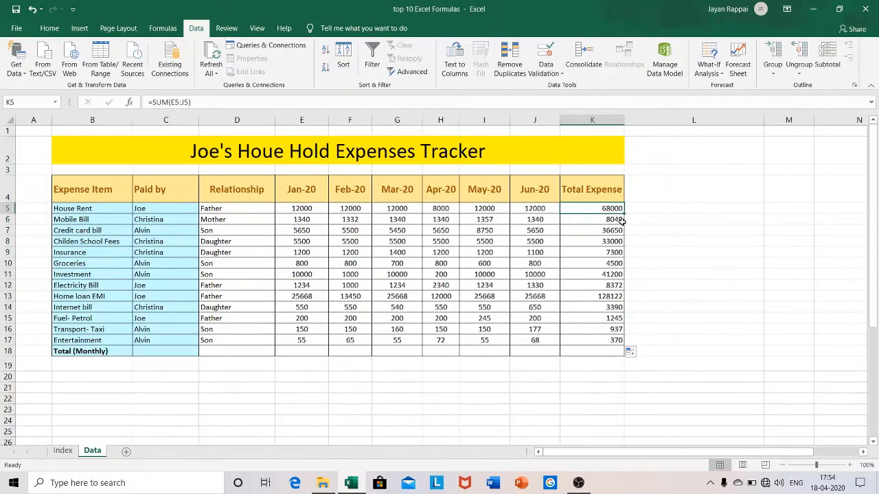
pyautogui.click(602, 221)
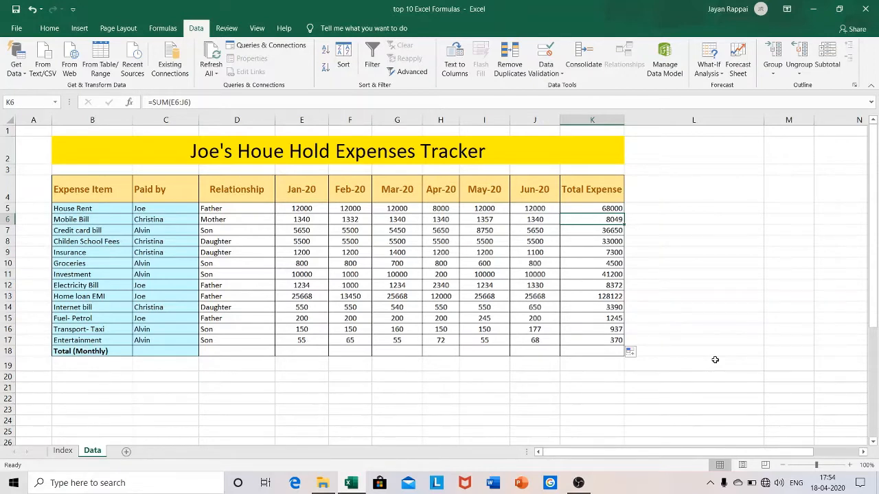
# - Total the Jan-20 expenses in E18 of the monthly total row with =SUM(E5:E17)
pyautogui.click(295, 350)
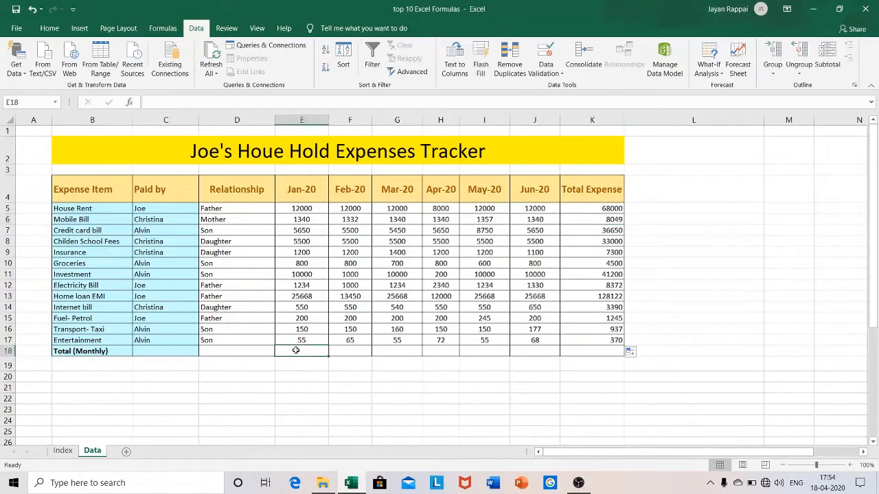
pyautogui.write('=sum(')
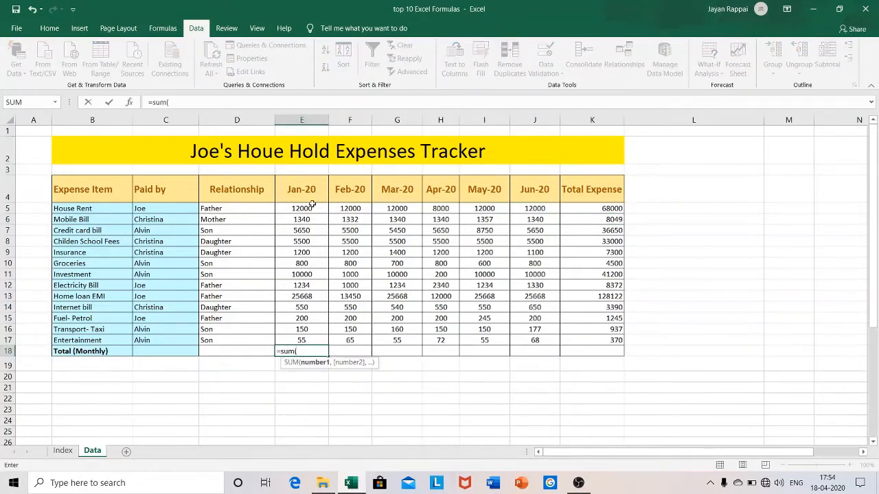
pyautogui.moveTo(307, 206); pyautogui.dragTo(302, 335)
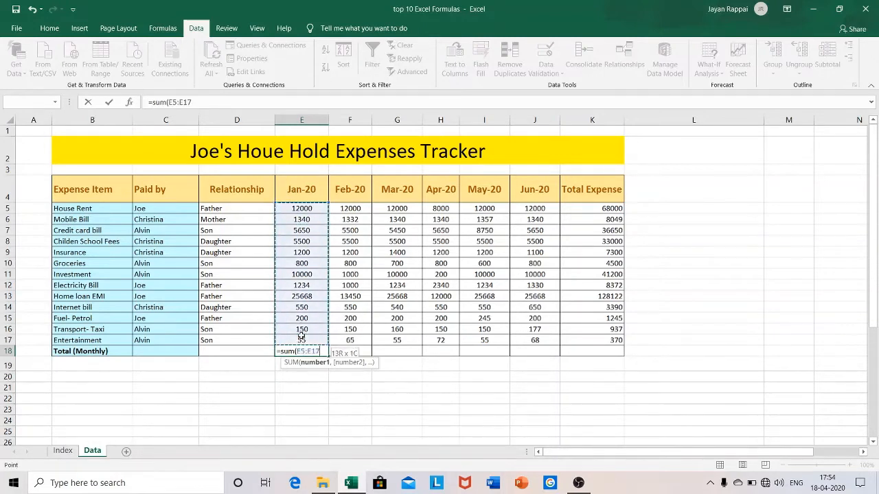
pyautogui.write(')')
pyautogui.press('Return')
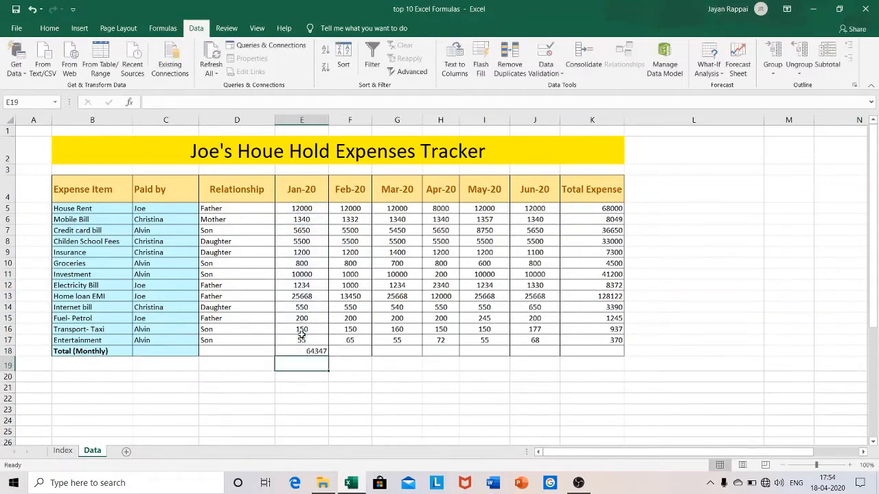
pyautogui.click(316, 351)
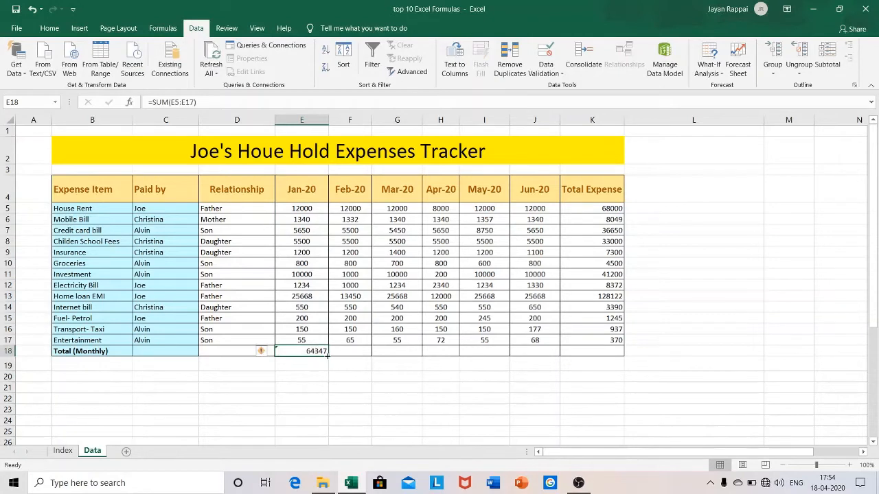
# - Fill the Jan-20 monthly total formula across the total row from E18 through K18
pyautogui.moveTo(331, 358); pyautogui.dragTo(600, 364)
pyautogui.click(758, 377)
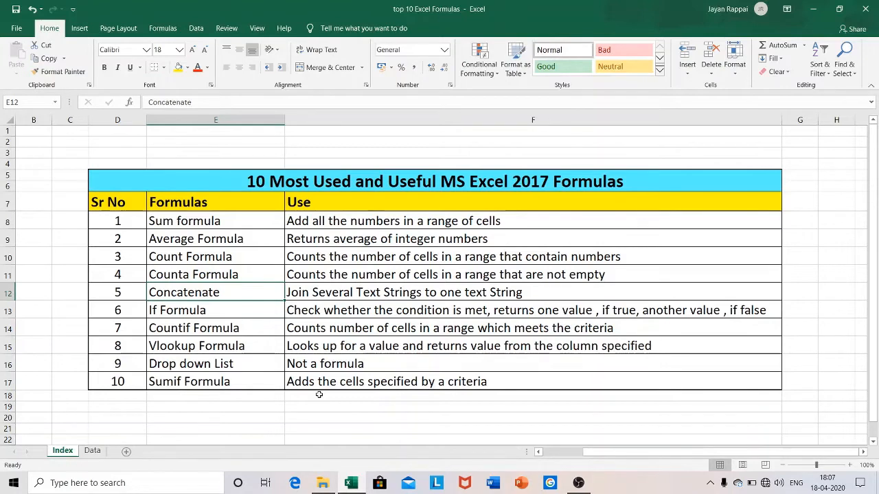
# - Return to the Data sheet and add an "Average" heading in L4 beside Total Expense
pyautogui.click(100, 456)
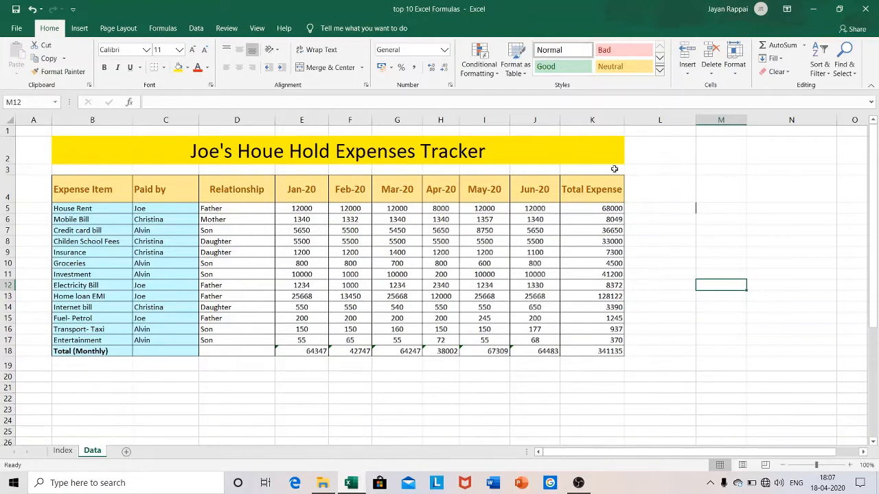
pyautogui.click(656, 194)
pyautogui.write('Average')
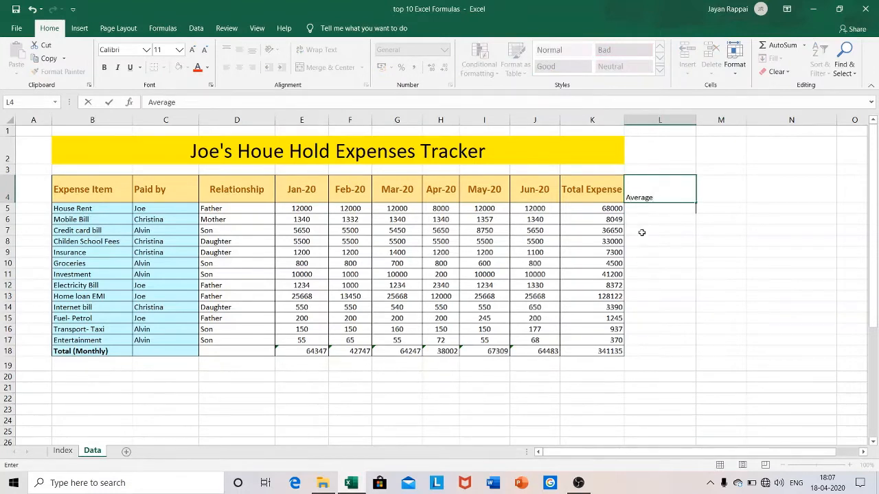
# - Average the House Rent row in L5 with =AVERAGE(E5:J5) and fill the formula down through the Entertainment row
pyautogui.click(641, 211)
pyautogui.write('=')
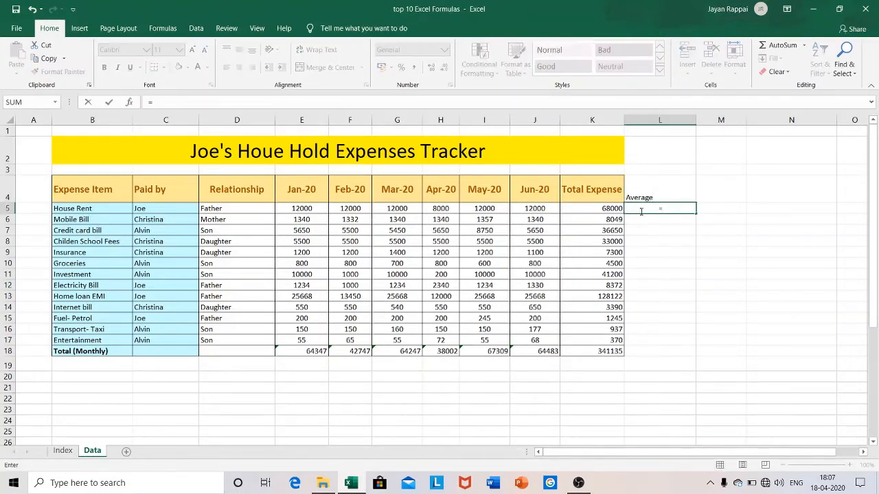
pyautogui.write('ave')
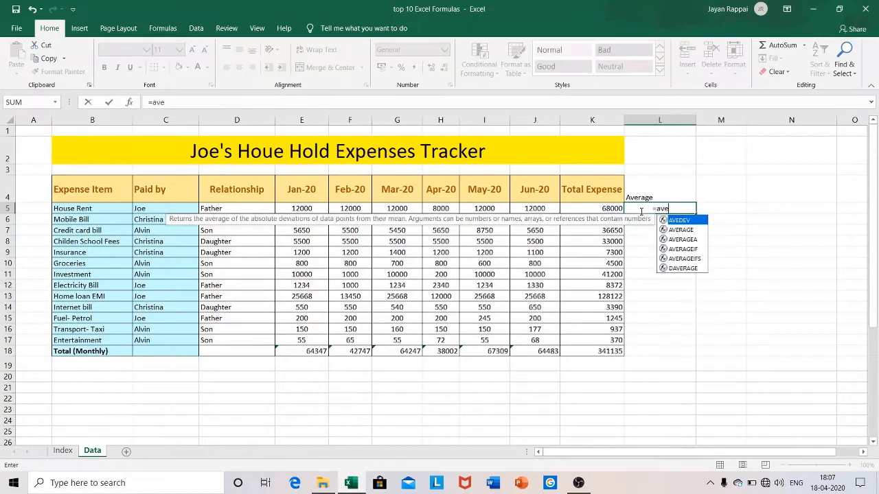
pyautogui.write('rage(')
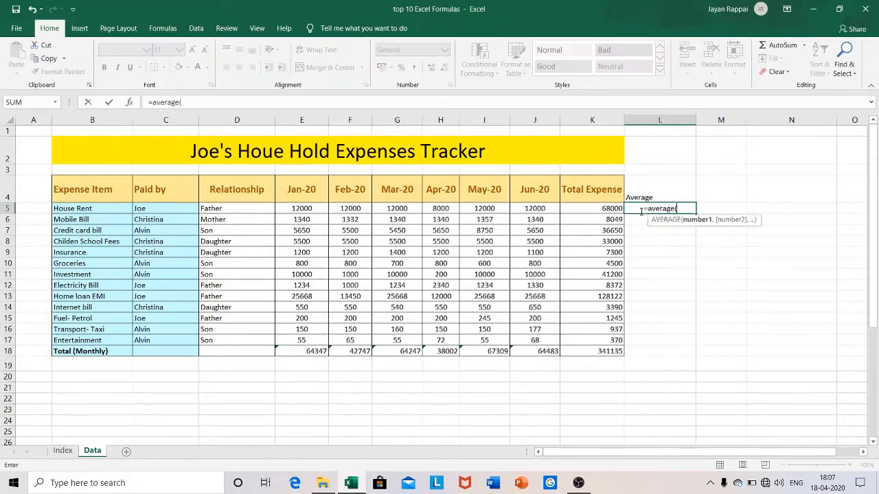
pyautogui.moveTo(300, 209); pyautogui.dragTo(516, 208)
pyautogui.write(')')
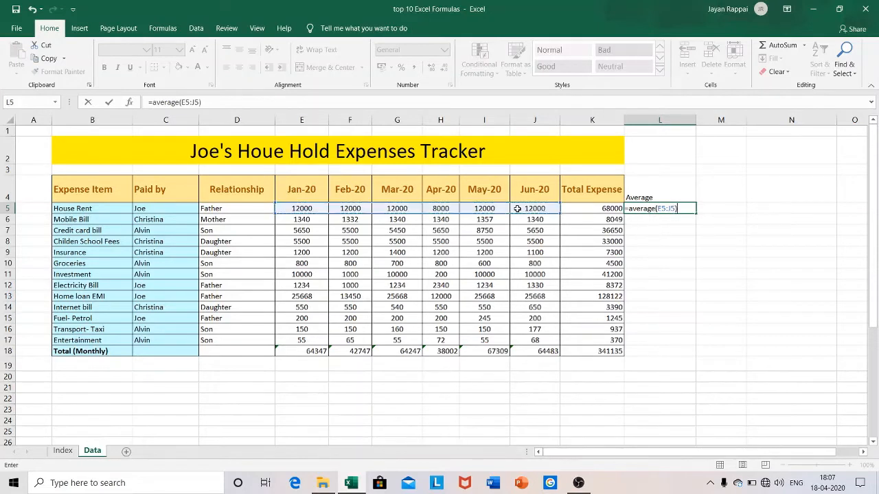
pyautogui.press('Return')
pyautogui.click(670, 210)
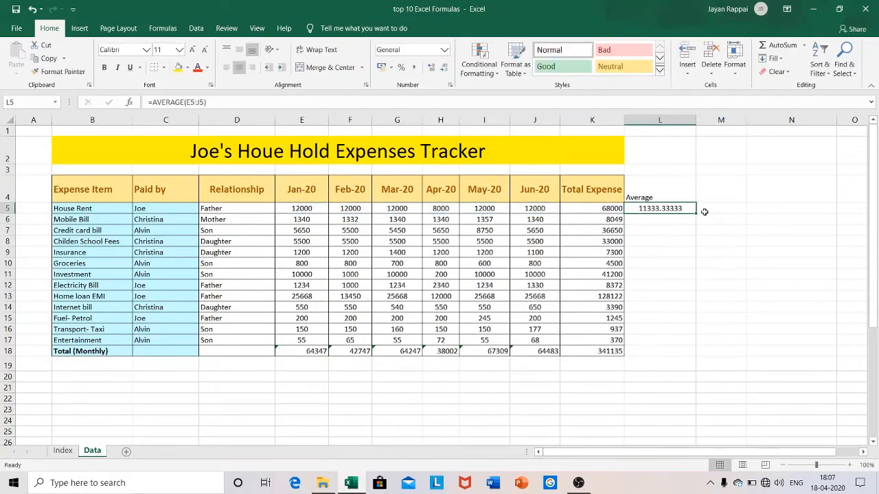
pyautogui.moveTo(695, 213); pyautogui.dragTo(687, 346)
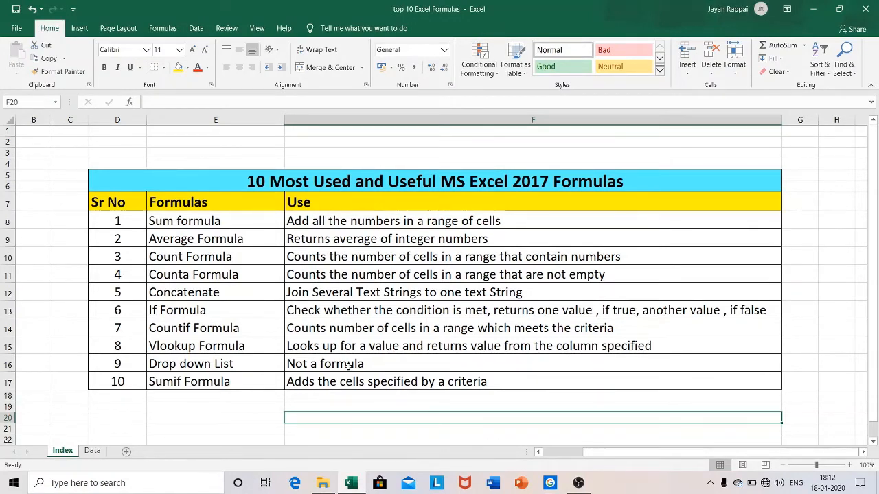
# - On the Data sheet, count the numeric House Rent entries in M5 with =COUNT(E5:J5)
pyautogui.click(91, 451)
pyautogui.moveTo(305, 209); pyautogui.dragTo(541, 212)
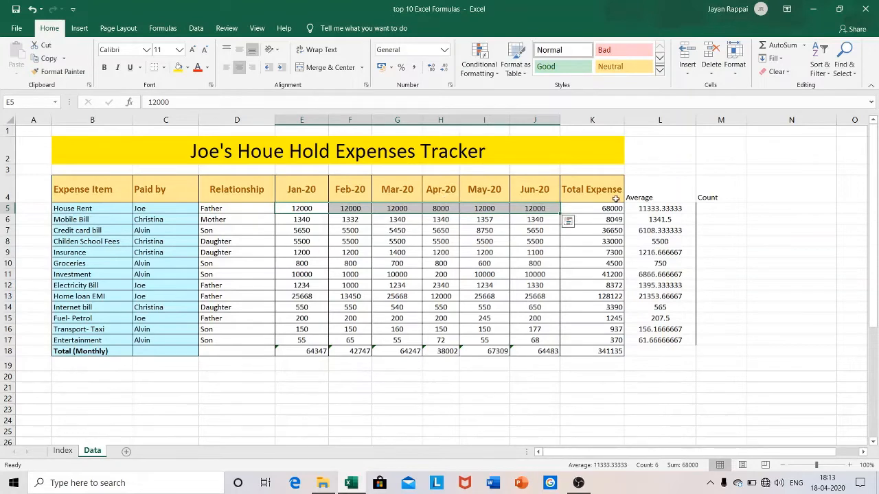
pyautogui.click(708, 210)
pyautogui.write('=count')
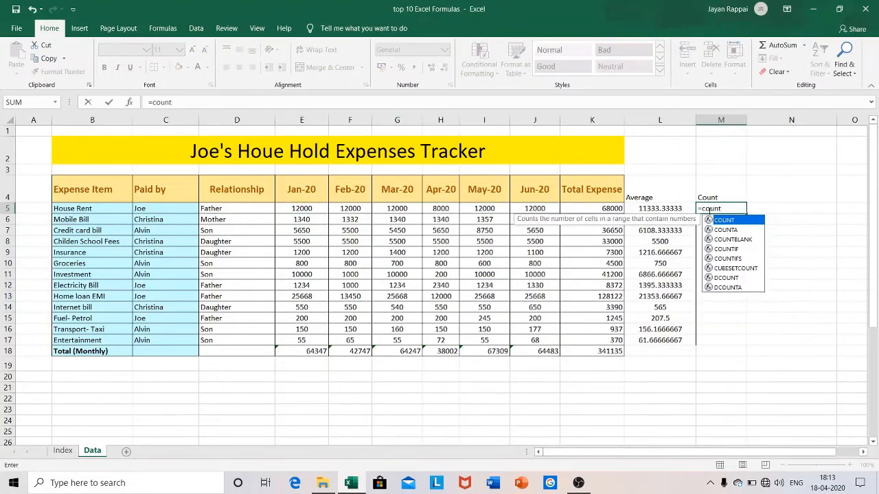
pyautogui.write('(')
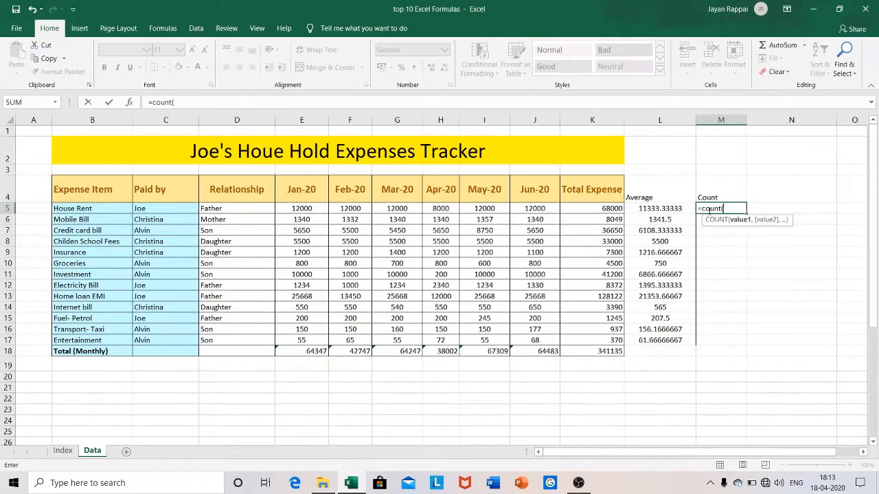
pyautogui.click(309, 209)
pyautogui.moveTo(311, 210); pyautogui.dragTo(520, 210)
pyautogui.press('Return')
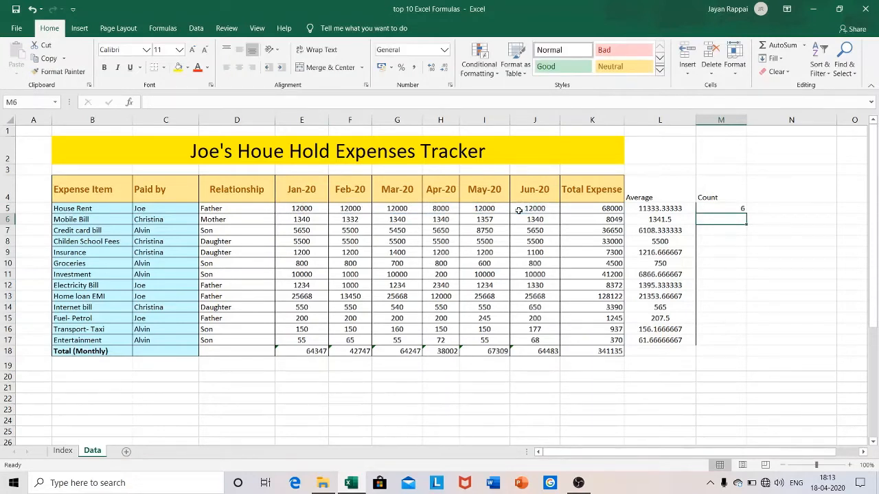
# - Clear the Jan-20 House Rent amount in E5 to test the count in M5, and undo the deletion
pyautogui.click(304, 209)
pyautogui.press('Delete')
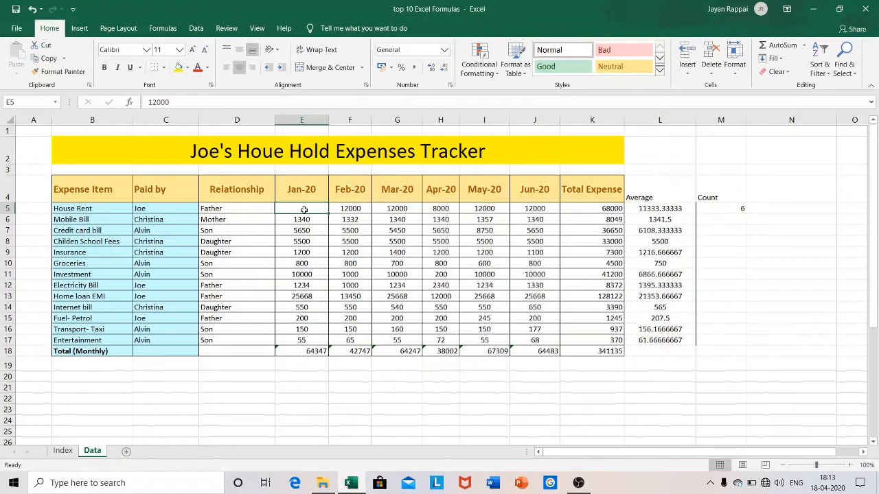
pyautogui.click(728, 211)
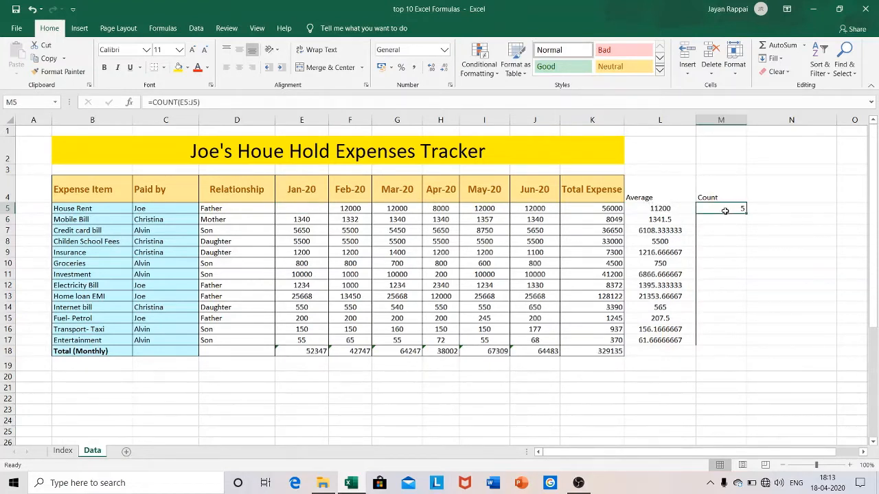
pyautogui.hotkey('ctrl', 'z')
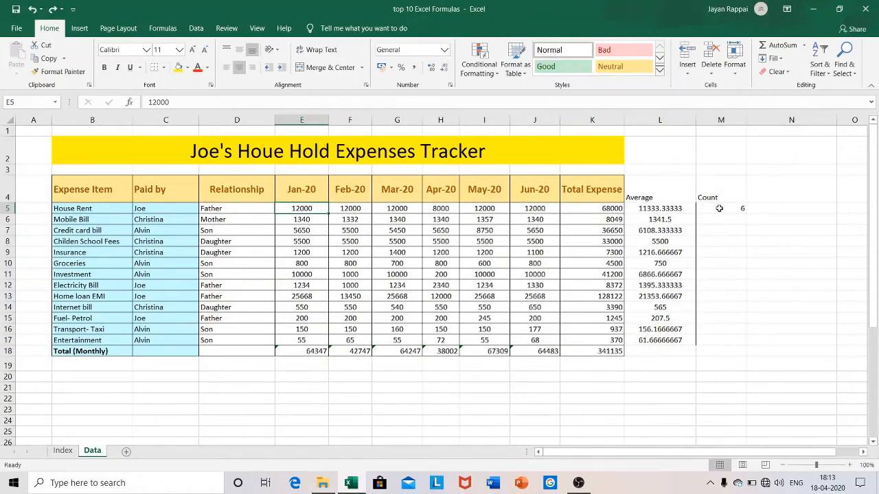
# - Replace the count in M5 with =COUNT(D5:J5) so the range includes the Relationship text cell
pyautogui.click(717, 208)
pyautogui.write('=c')
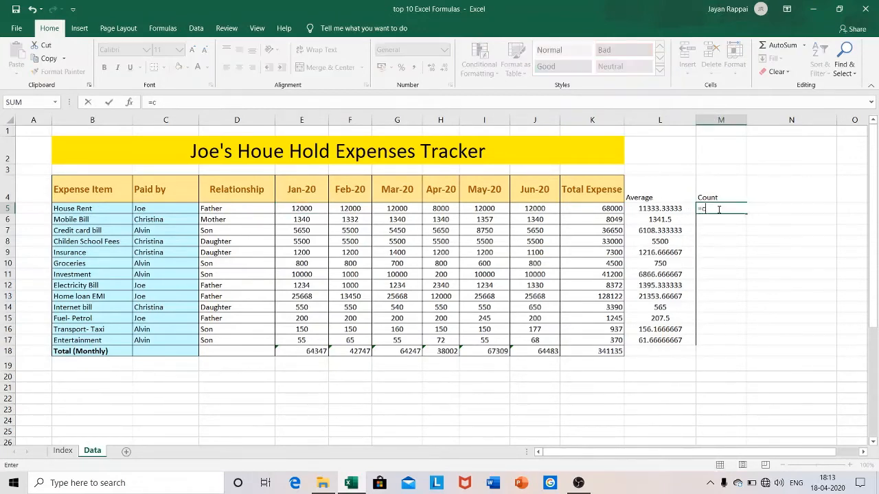
pyautogui.write('ount(')
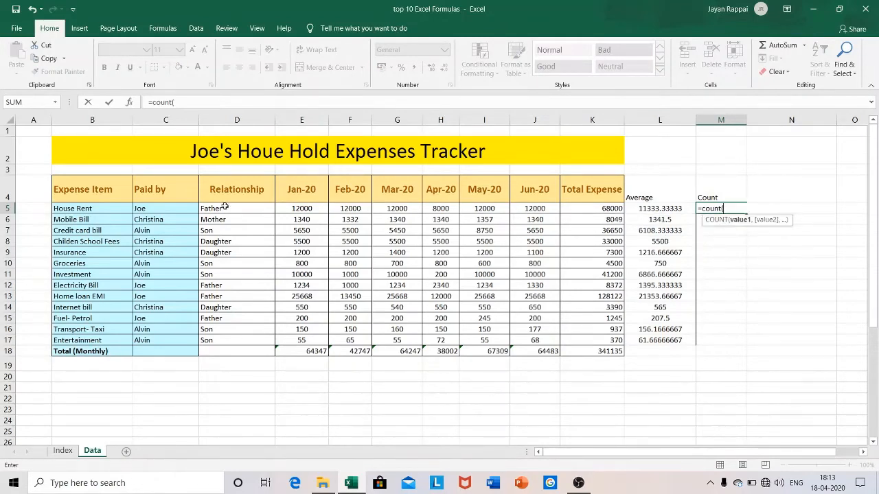
pyautogui.moveTo(217, 209); pyautogui.dragTo(533, 210)
pyautogui.press('Return')
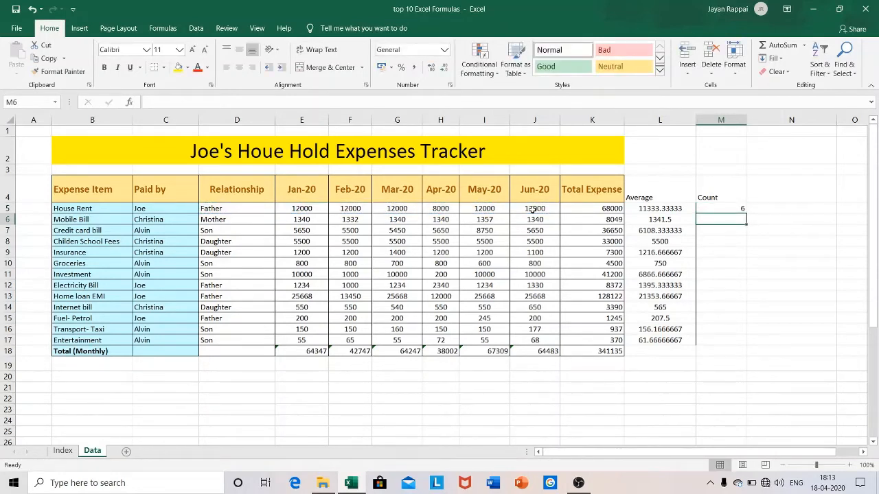
pyautogui.click(232, 211)
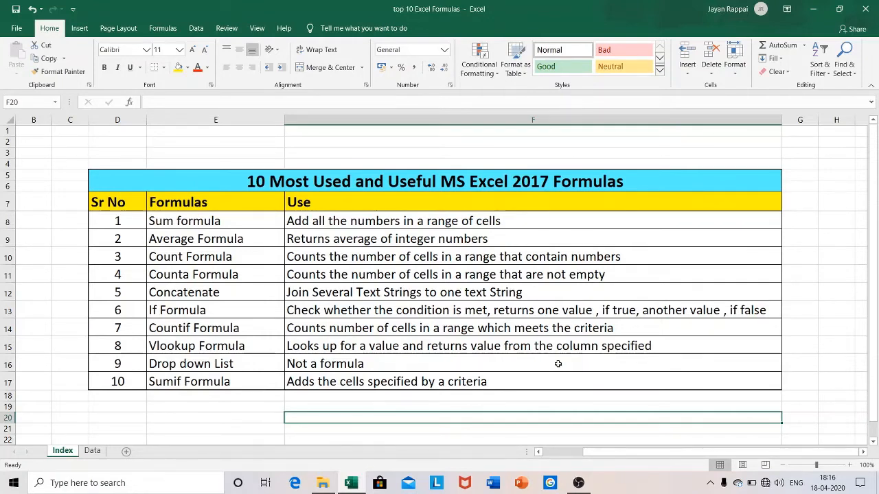
# - On the Data sheet, count the non-empty House Rent cells in N5 with =COUNTA(E5:J5) and review the formula
pyautogui.click(97, 454)
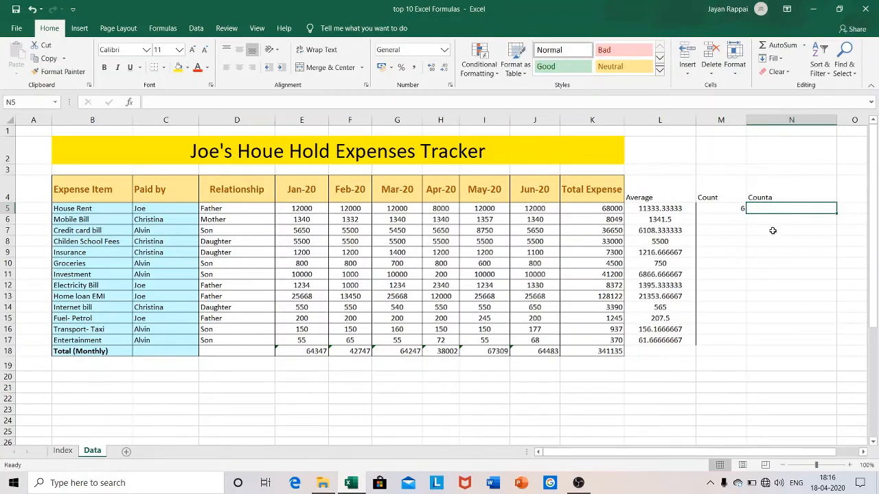
pyautogui.write('=cou')
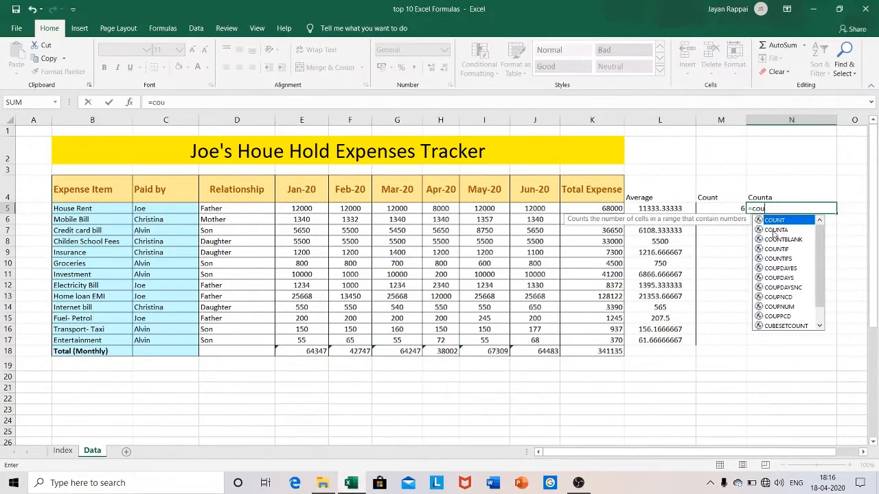
pyautogui.write('nta')
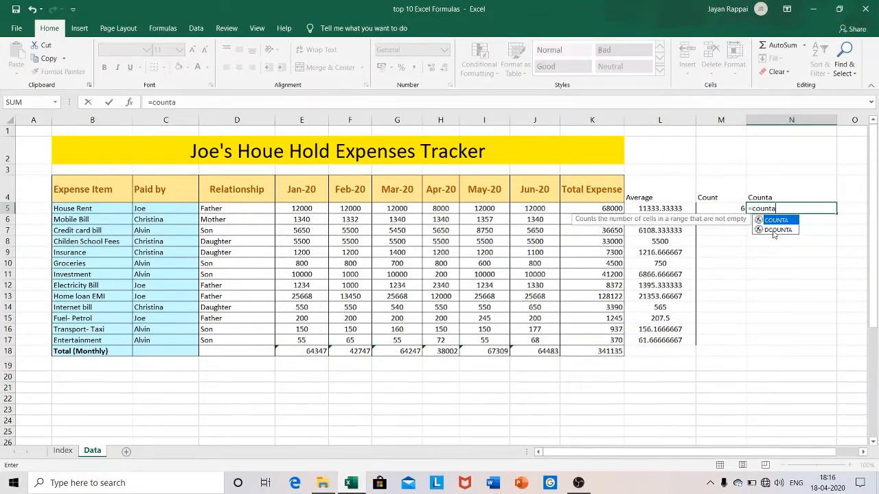
pyautogui.write('(')
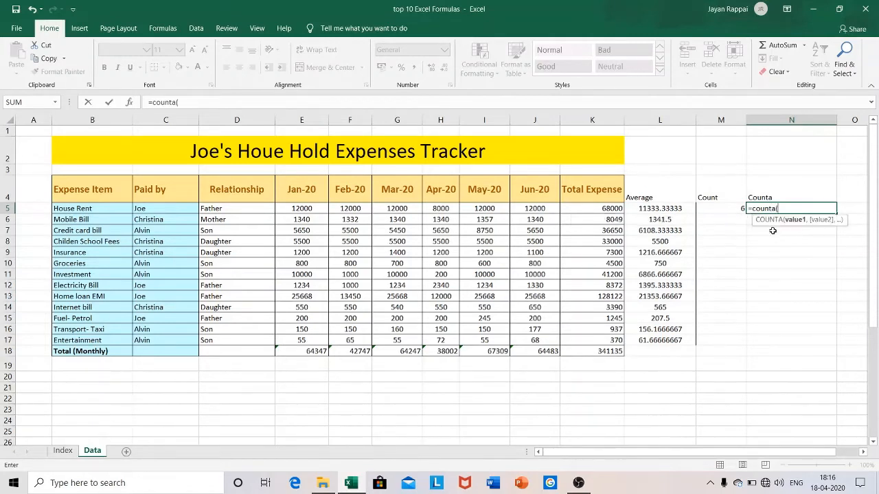
pyautogui.moveTo(315, 208); pyautogui.dragTo(529, 210)
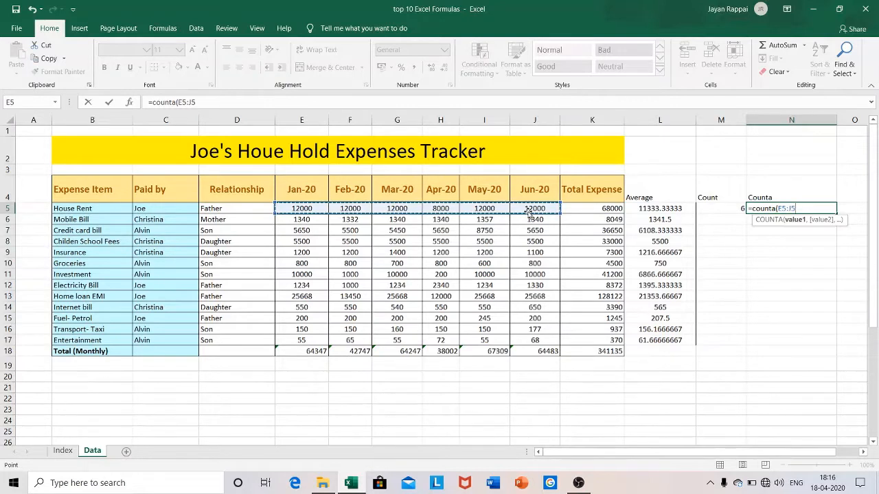
pyautogui.write(')')
pyautogui.press('Return')
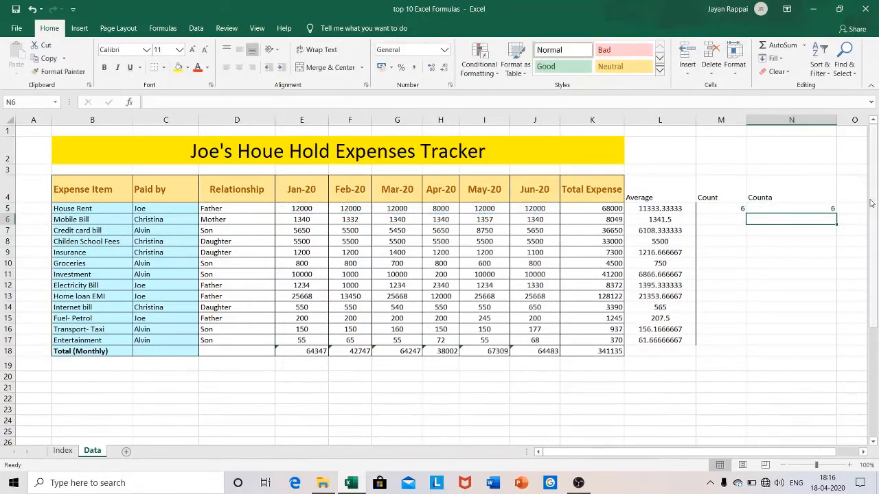
pyautogui.click(819, 207)
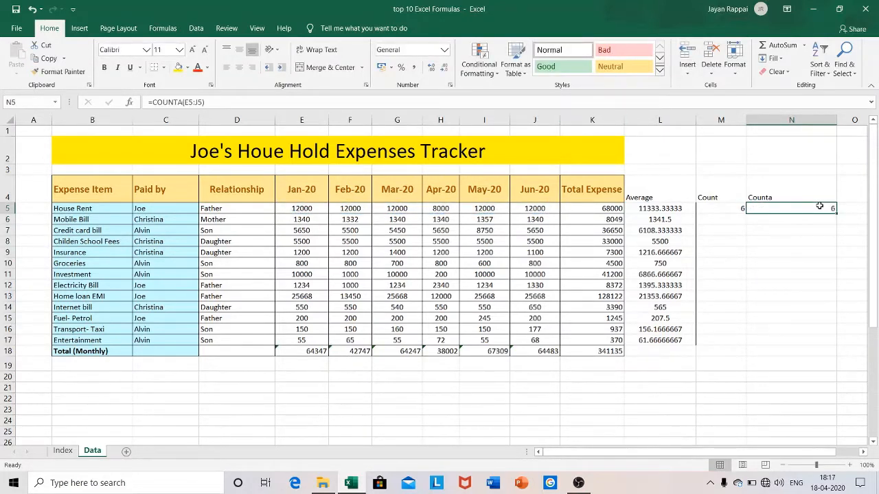
# - Clear the Jan-20 and Feb-20 House Rent amounts in E5:F5 and check the COUNTA formula in N5
pyautogui.click(309, 209)
pyautogui.moveTo(309, 209); pyautogui.dragTo(342, 208)
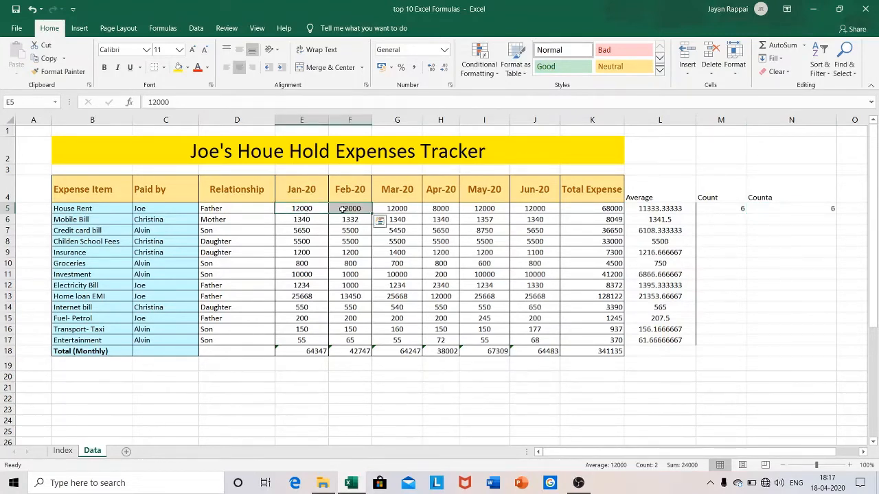
pyautogui.press('Delete')
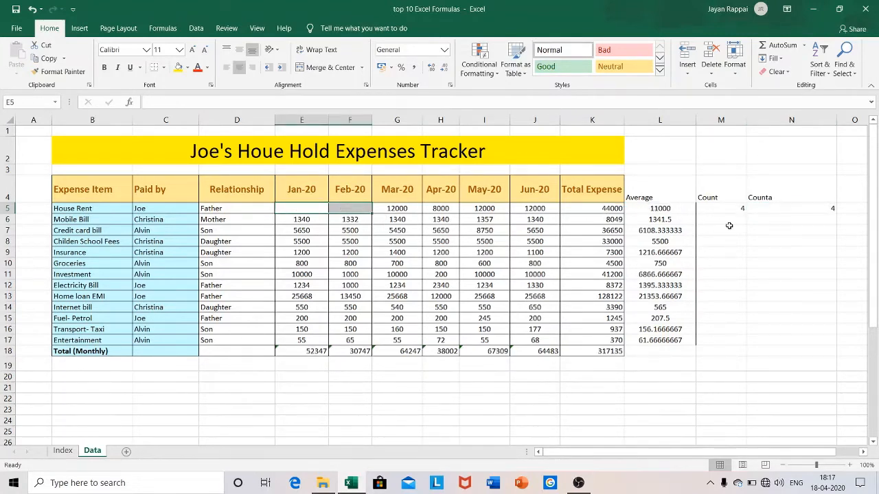
pyautogui.click(820, 210)
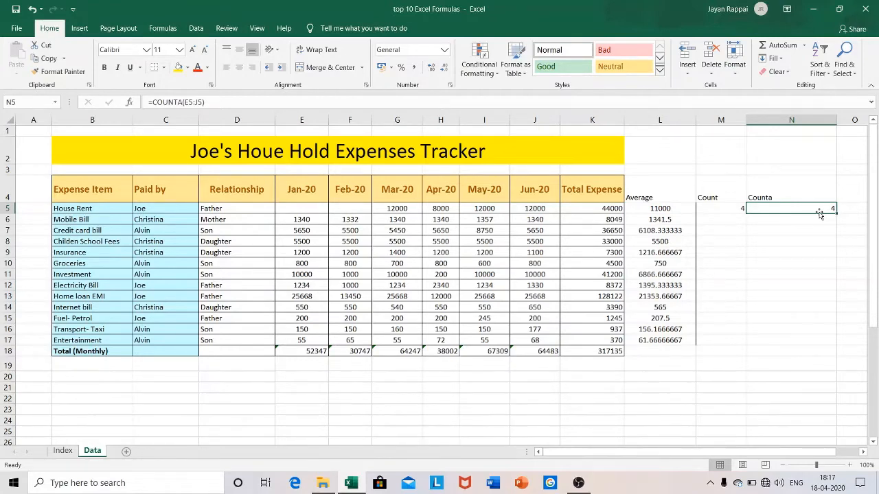
# - On the Data sheet, join the House Rent expense item and its payer in L5 with =CONCATENATE(B5,C5)
pyautogui.hotkey('ctrl', 'pageup')
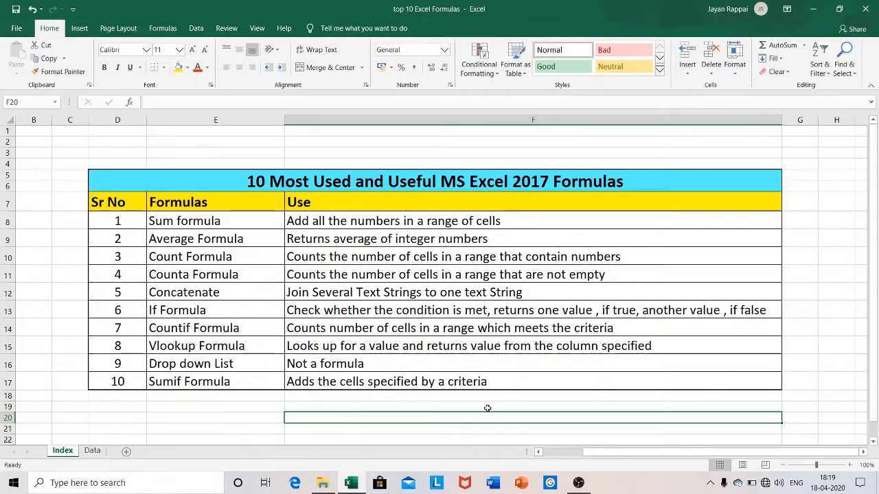
pyautogui.click(84, 450)
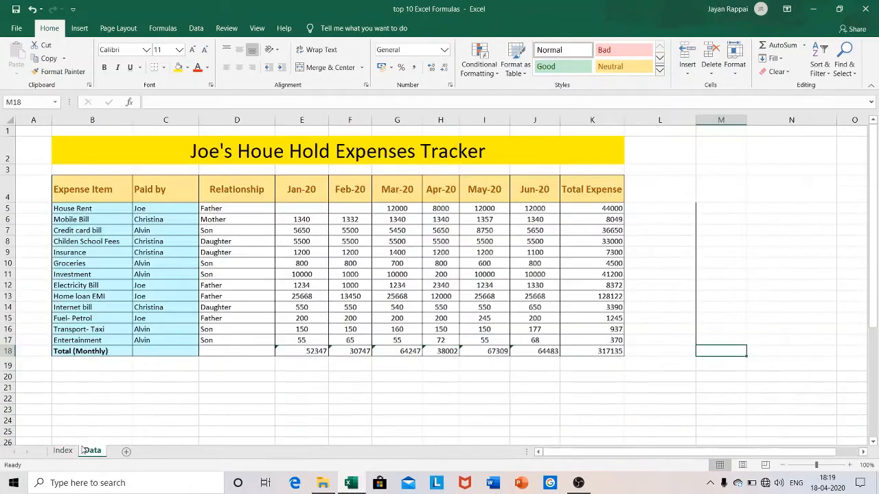
pyautogui.click(650, 213)
pyautogui.write('=conc')
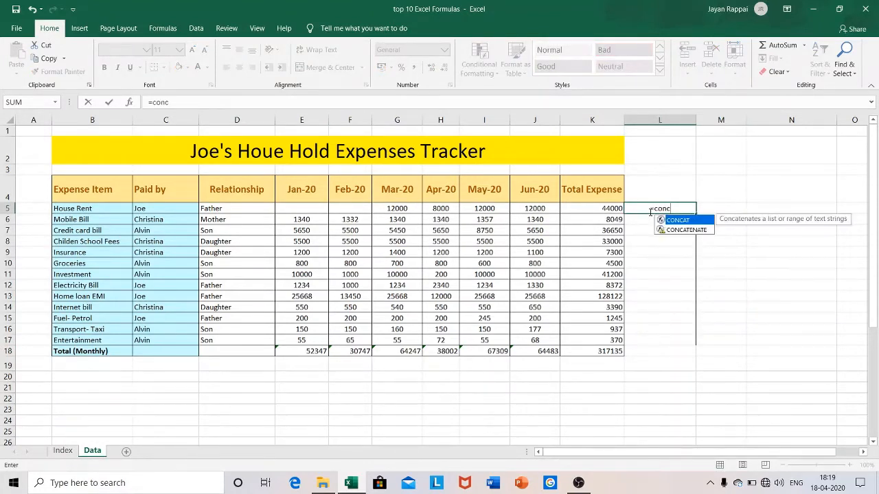
pyautogui.doubleClick(687, 230)
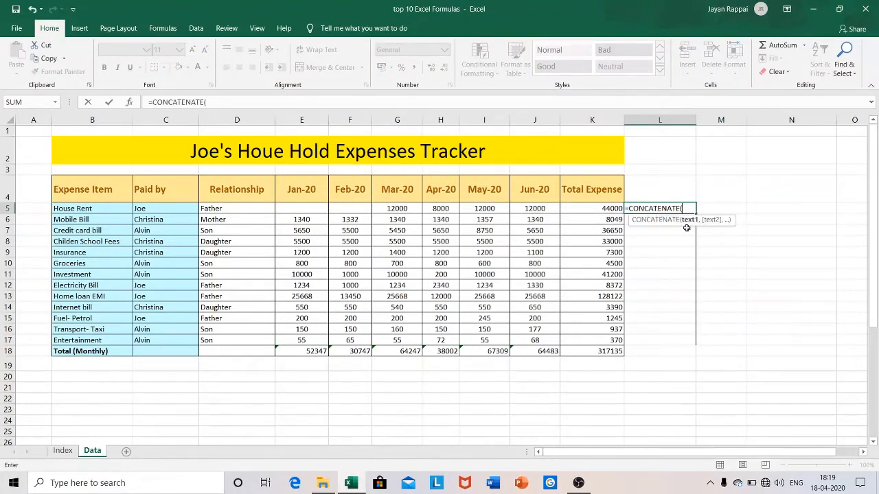
pyautogui.click(98, 208)
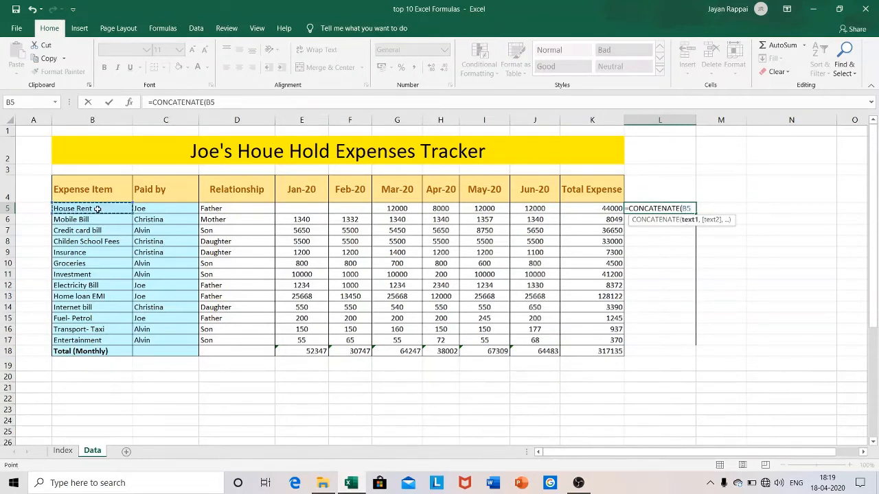
pyautogui.write(',')
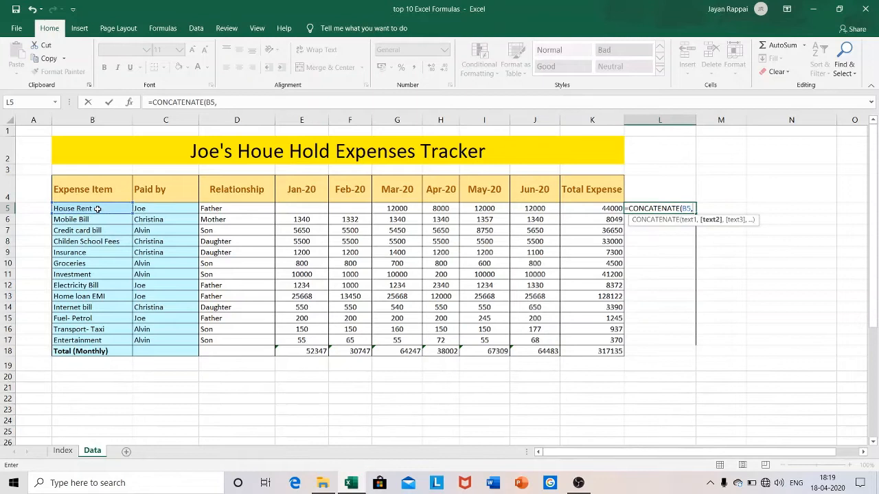
pyautogui.click(152, 208)
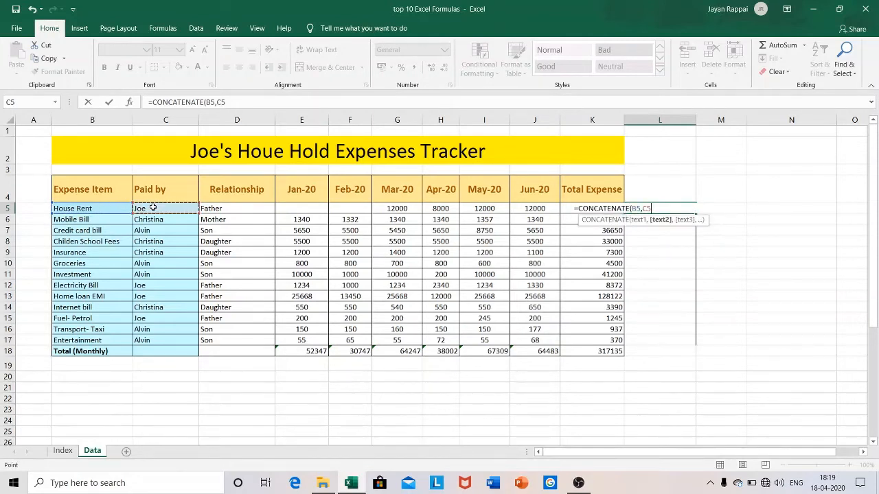
pyautogui.write(')')
pyautogui.press('Return')
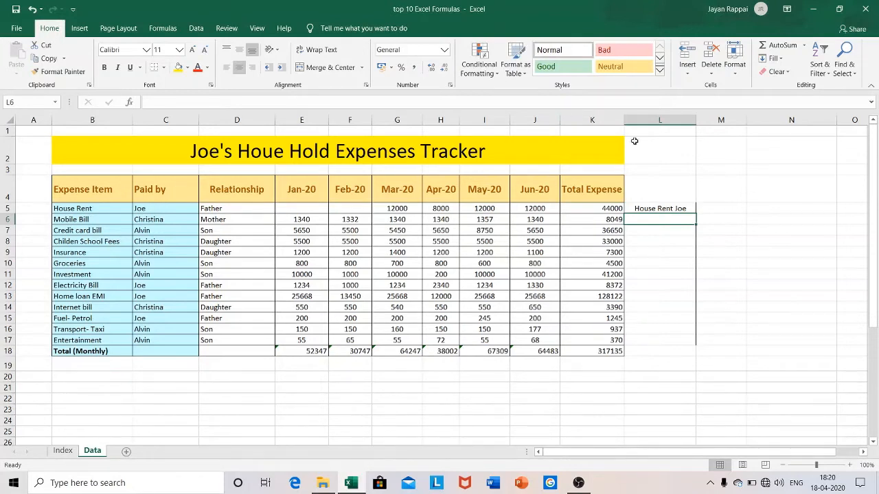
# - Replace the formula in L5 with =CONCATENATE(B5, " Paid by ",C5) to put wording between the item and the payer
pyautogui.click(660, 209)
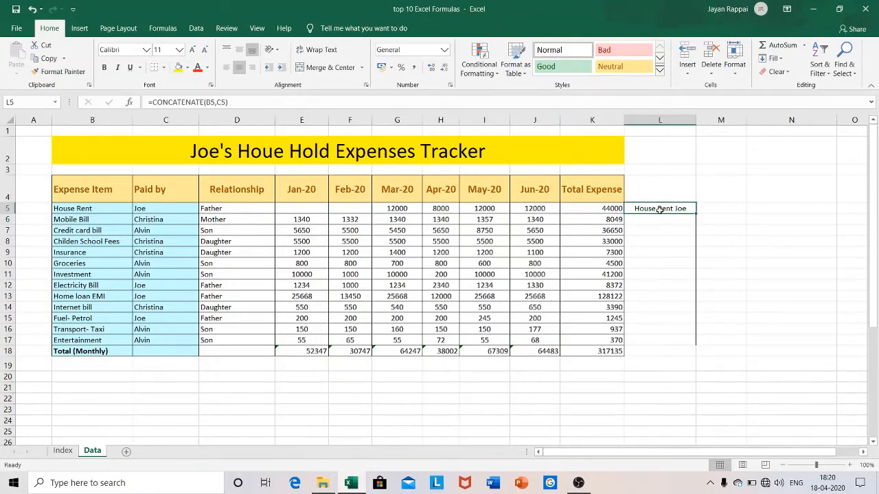
pyautogui.write('=concate')
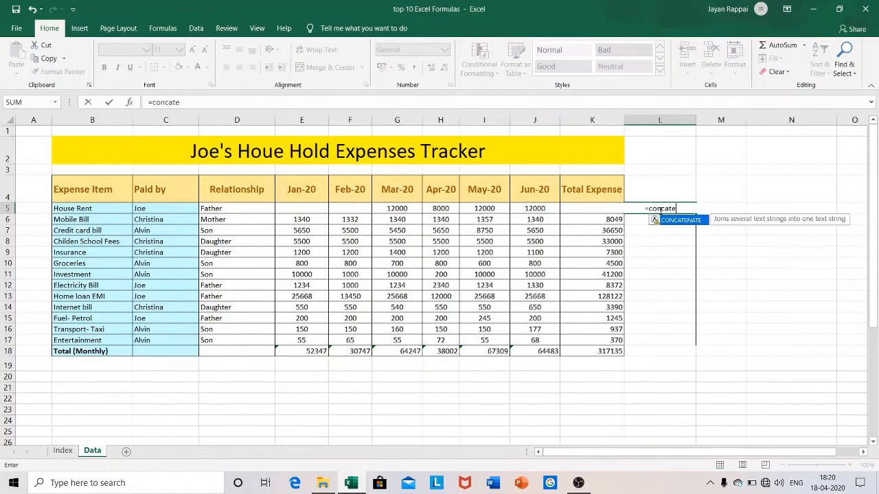
pyautogui.write('nate(')
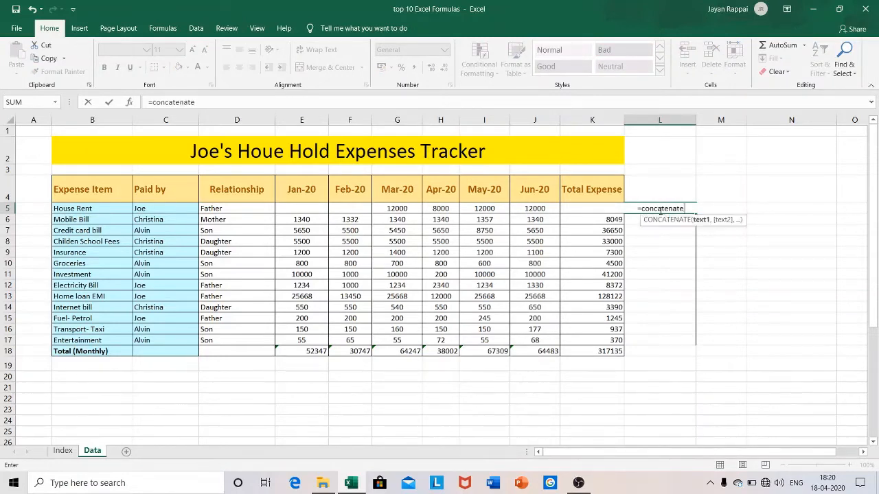
pyautogui.click(92, 209)
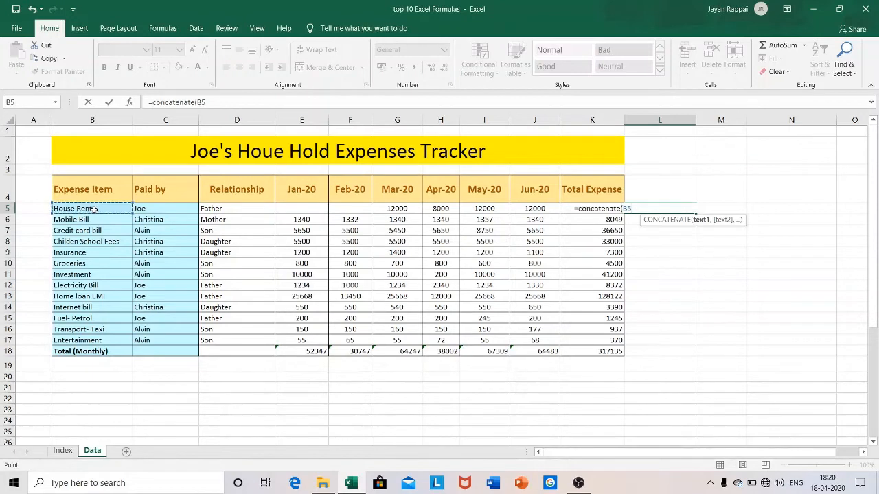
pyautogui.write(',')
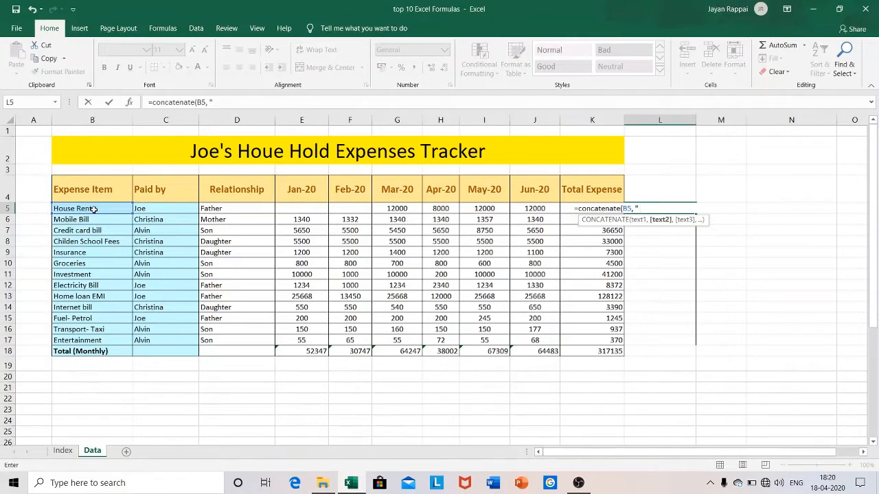
pyautogui.write('Paid by ",')
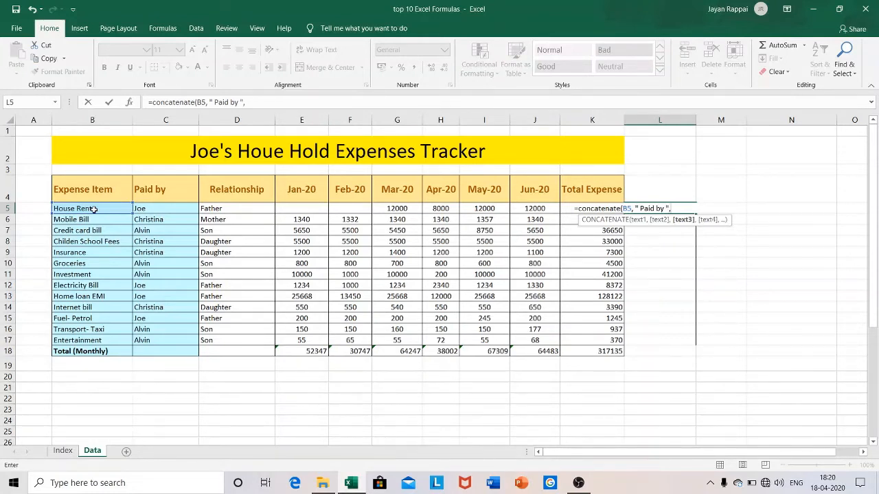
pyautogui.click(175, 213)
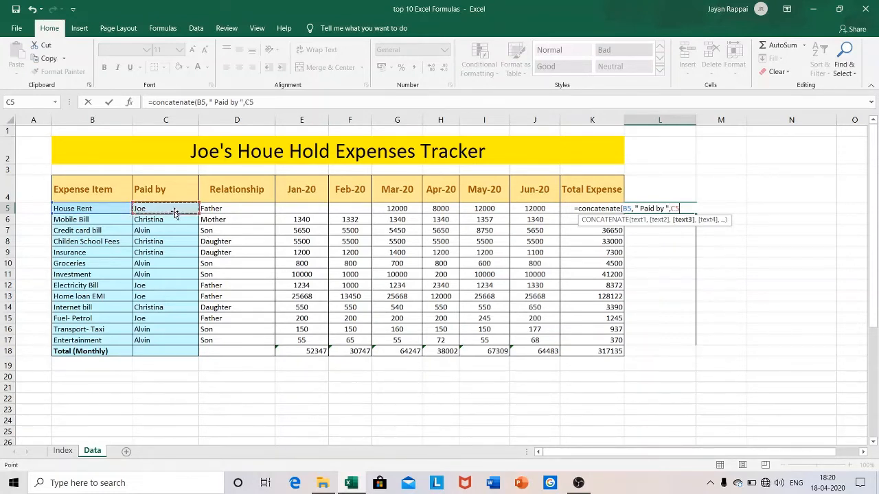
pyautogui.write(')')
pyautogui.press('Return')
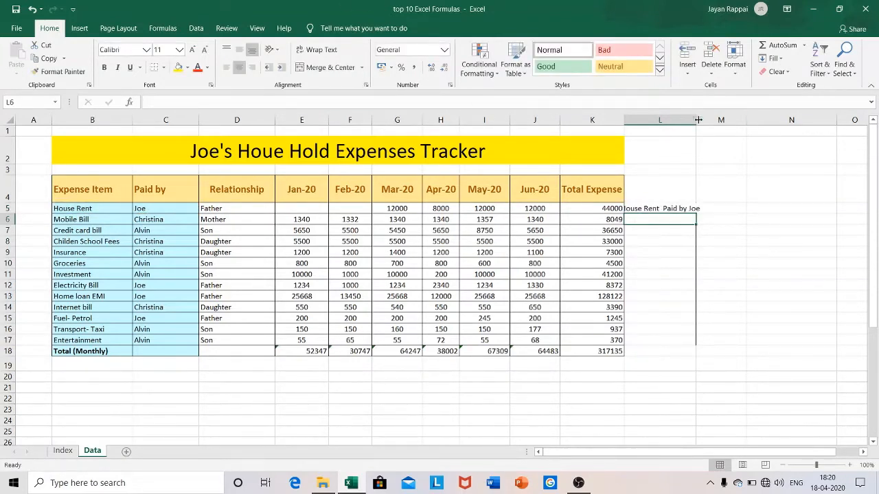
# - Widen column L to fit the joined text and fill the CONCATENATE formula from L5 down to L17
pyautogui.moveTo(696, 121); pyautogui.dragTo(750, 130)
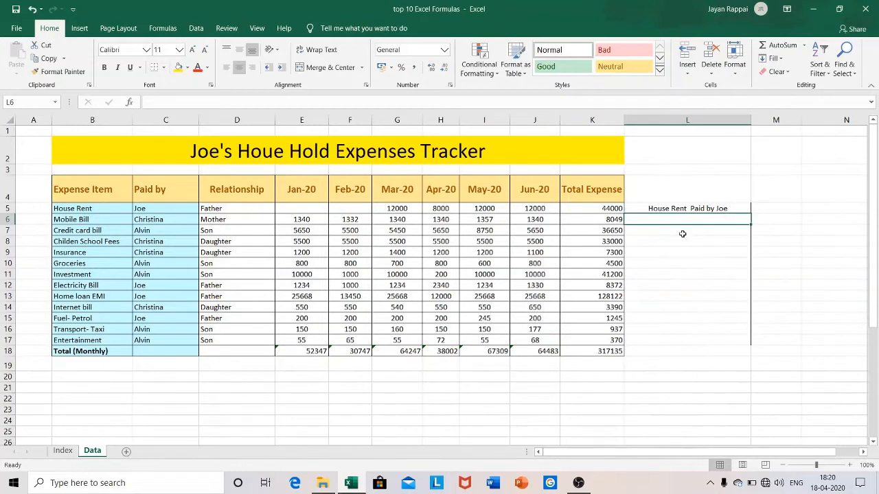
pyautogui.click(727, 208)
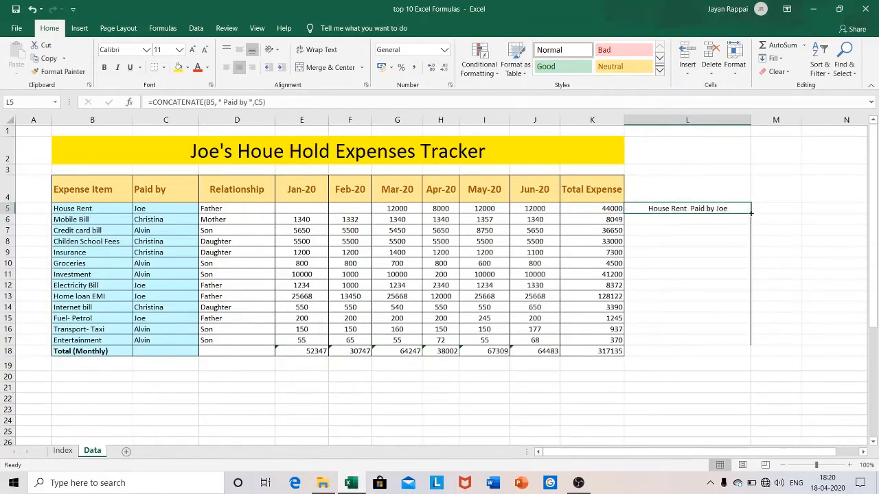
pyautogui.moveTo(752, 214); pyautogui.dragTo(758, 344)
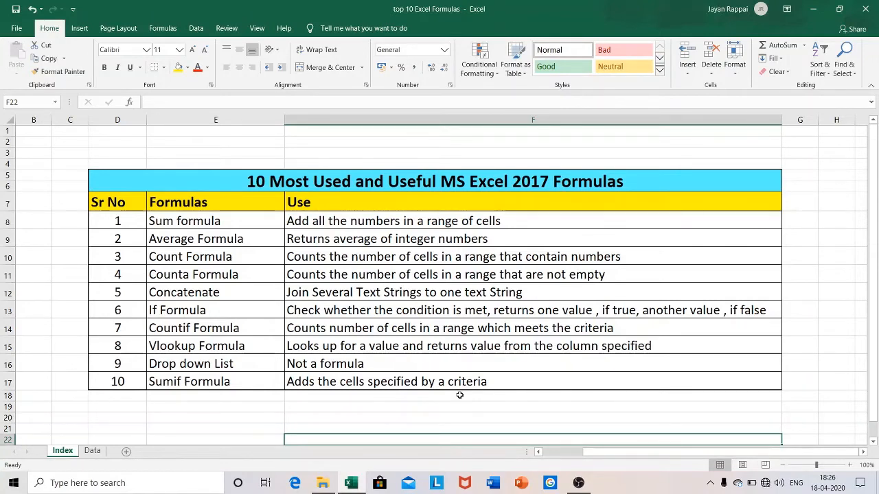
# - On the Data sheet, begin an IF formula in L5 whose logical test compares C5 with the House Rent payer's first name
pyautogui.click(94, 452)
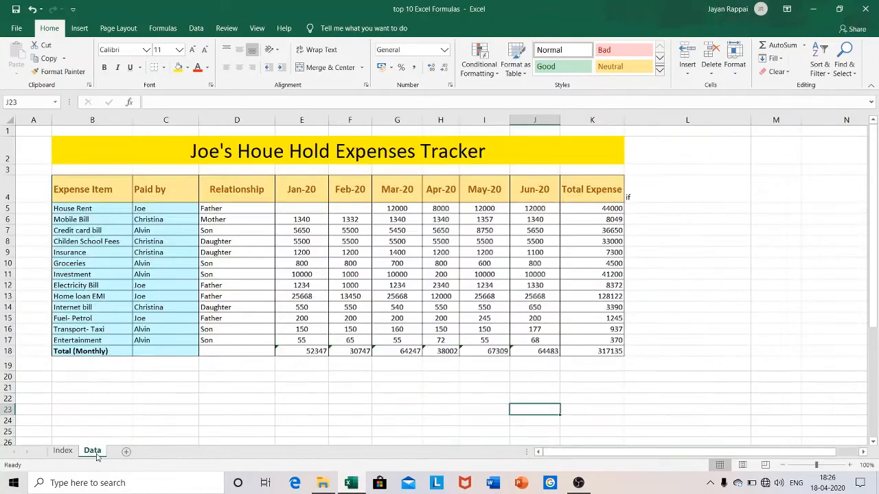
pyautogui.click(660, 217)
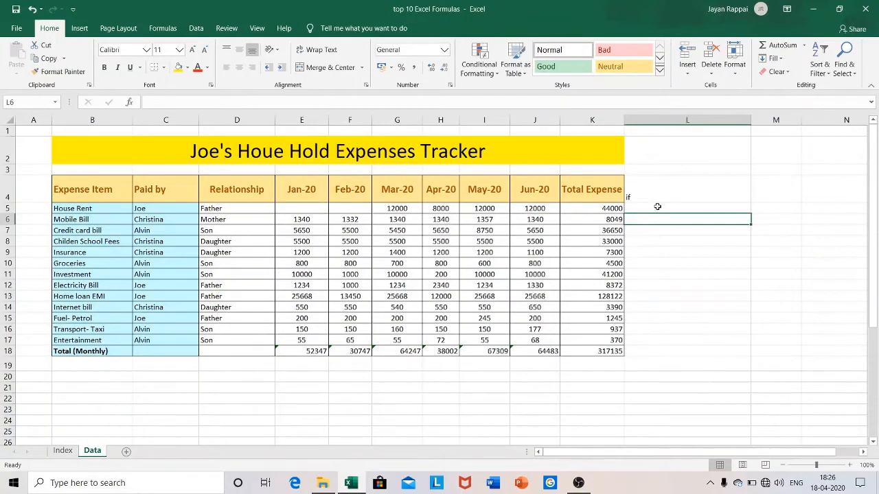
pyautogui.click(657, 207)
pyautogui.write('=')
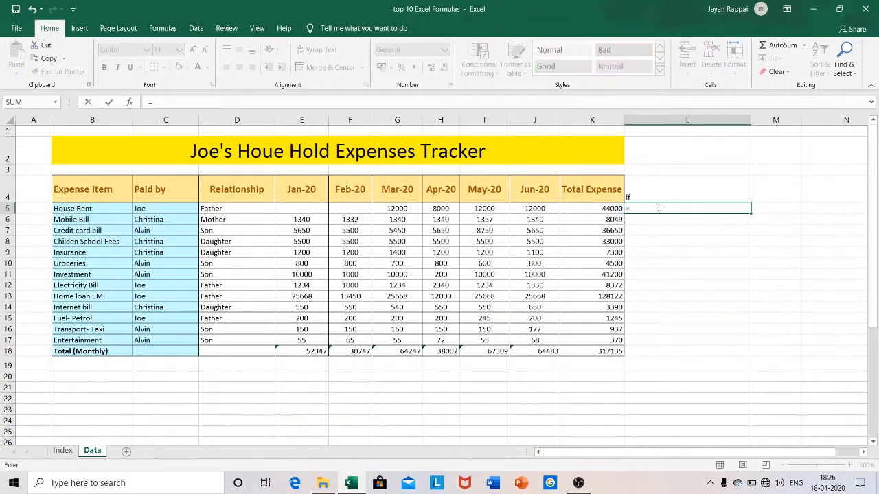
pyautogui.write('if(')
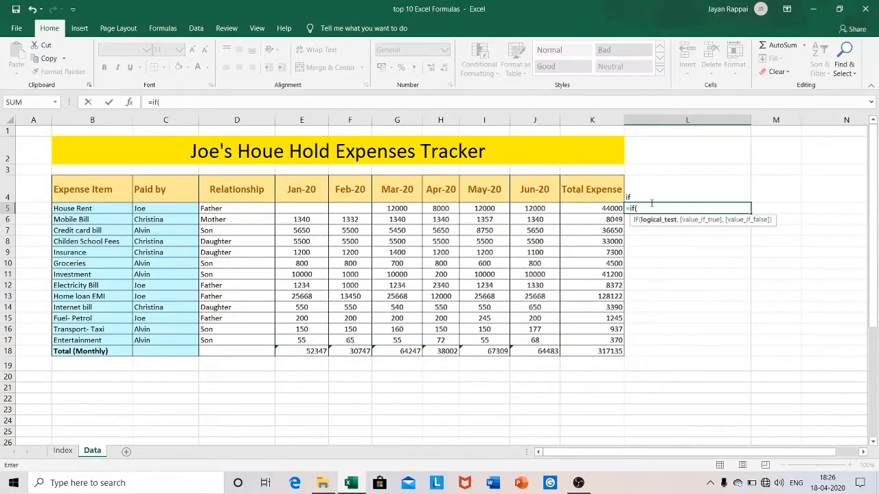
pyautogui.click(175, 208)
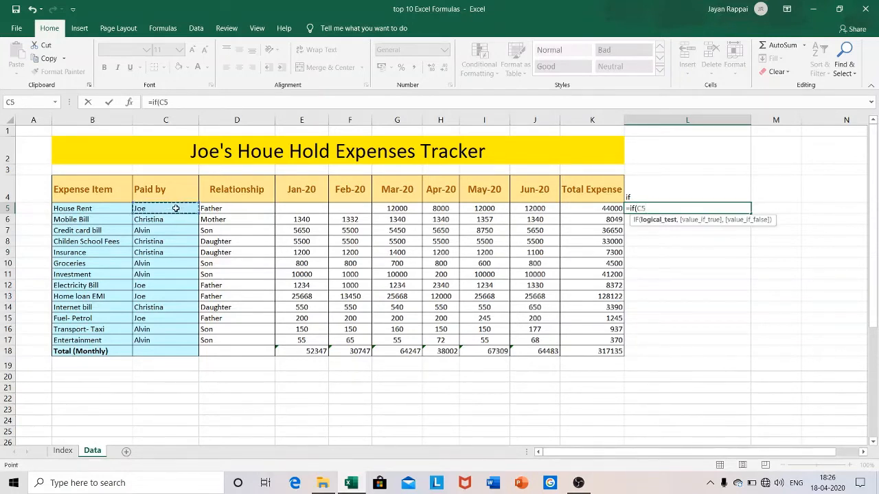
pyautogui.write('=')
pyautogui.write('"')
pyautogui.write('Jo')
pyautogui.press('BackSpace')
pyautogui.write('oe"')
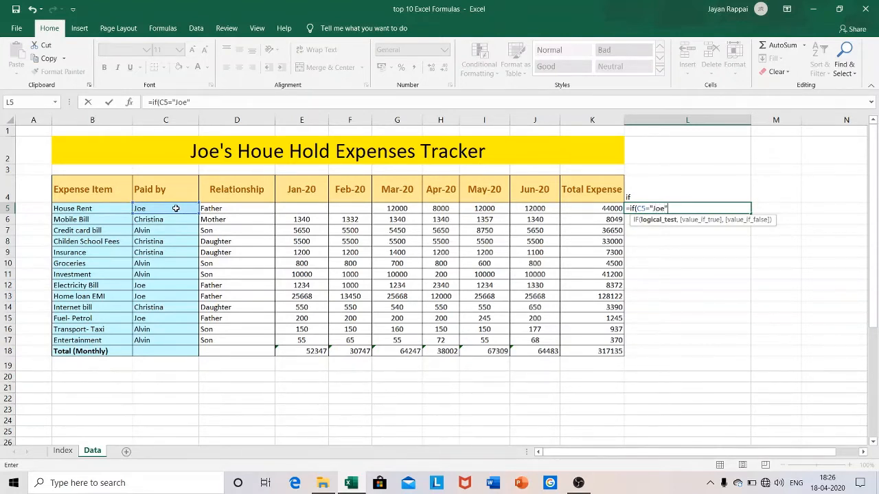
# - Complete the IF formula in L5 with "Father" as the value if true and "Others" as the value if false
pyautogui.write(',')
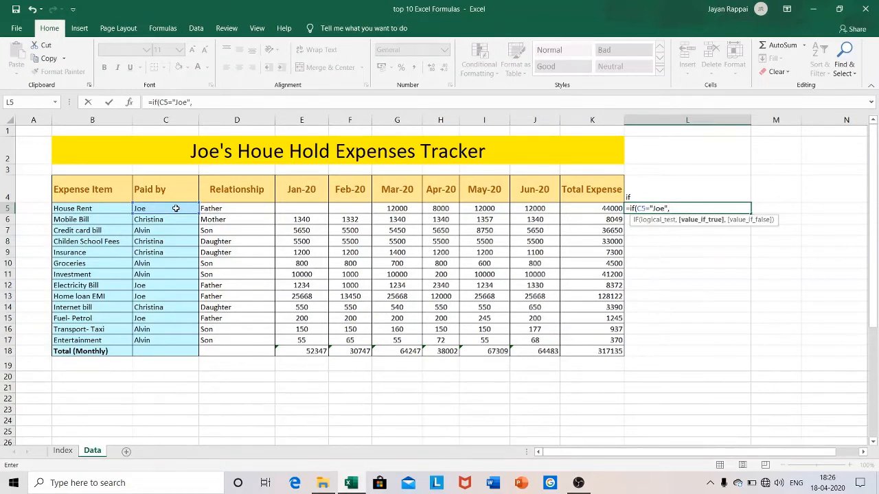
pyautogui.write(' "Father",')
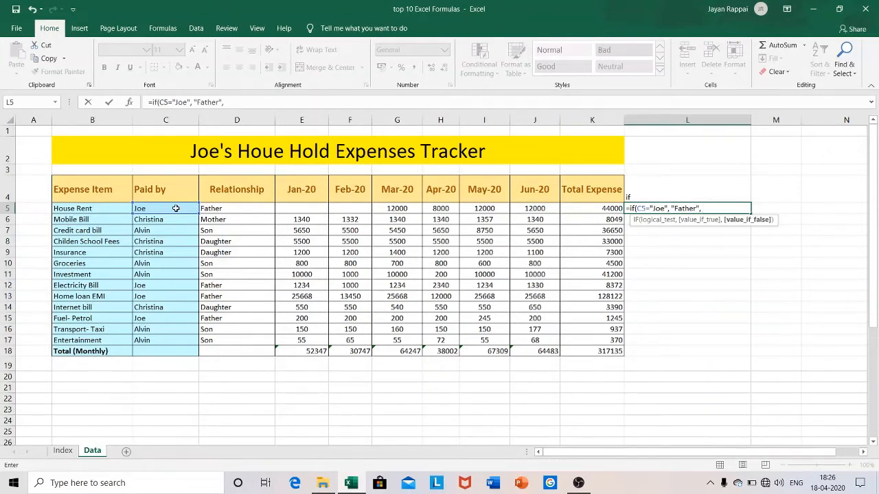
pyautogui.write(' "Others")')
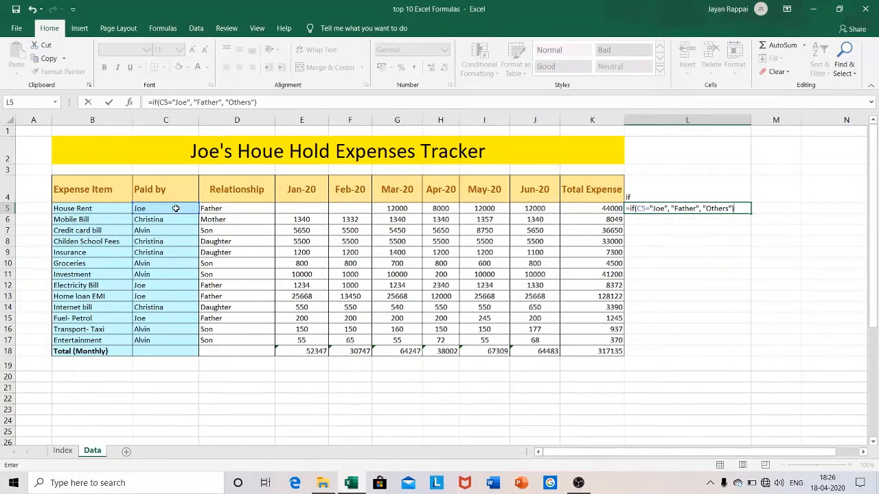
pyautogui.press('Return')
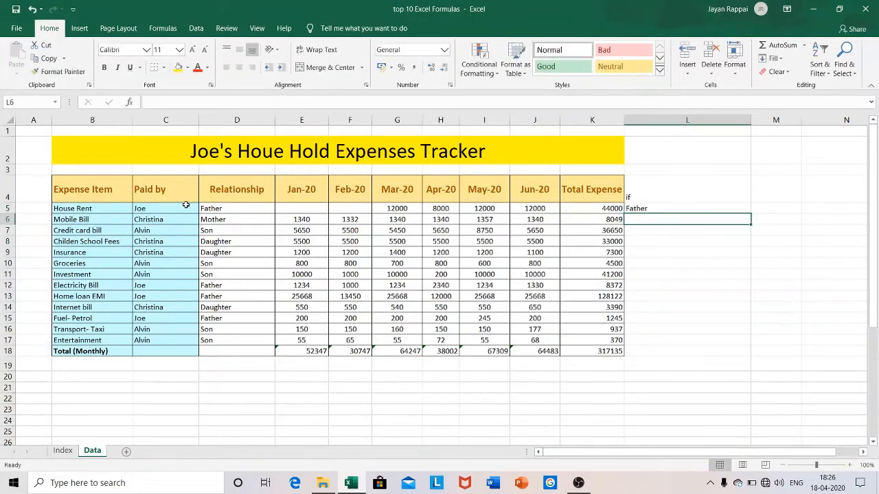
# - Fill the IF formula from L5 down to L17 and check it against the House Rent, Electricity Bill and Home loan EMI payers
pyautogui.click(171, 210)
pyautogui.click(221, 208)
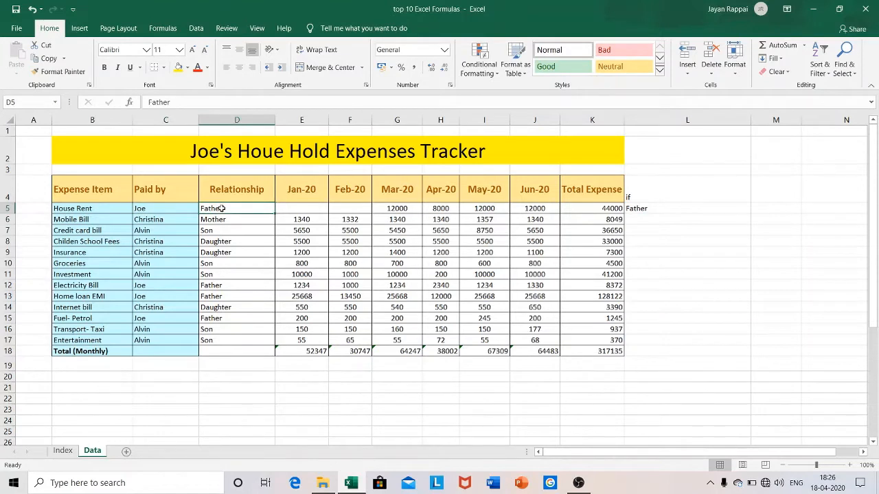
pyautogui.click(658, 209)
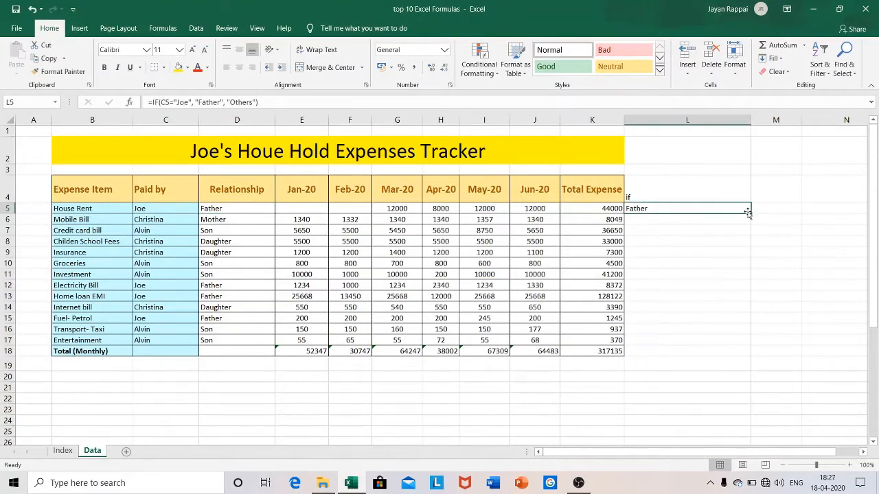
pyautogui.moveTo(750, 214); pyautogui.dragTo(753, 348)
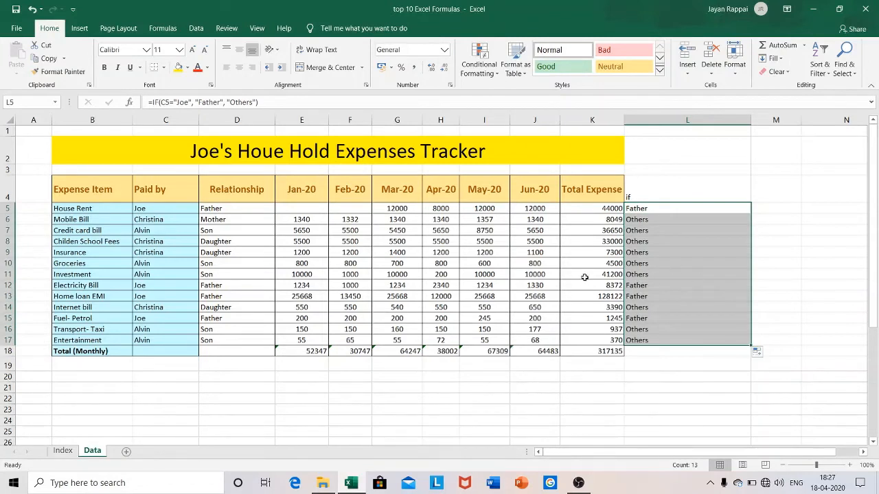
pyautogui.click(163, 288)
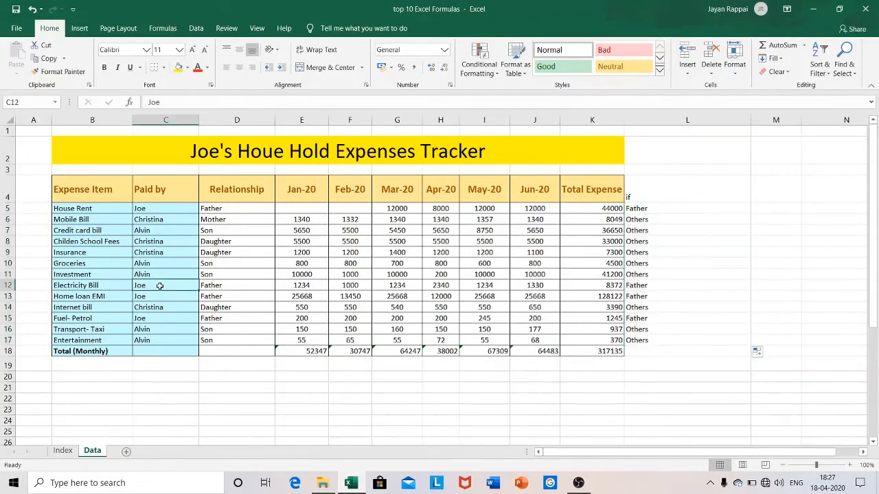
pyautogui.click(652, 286)
pyautogui.click(165, 296)
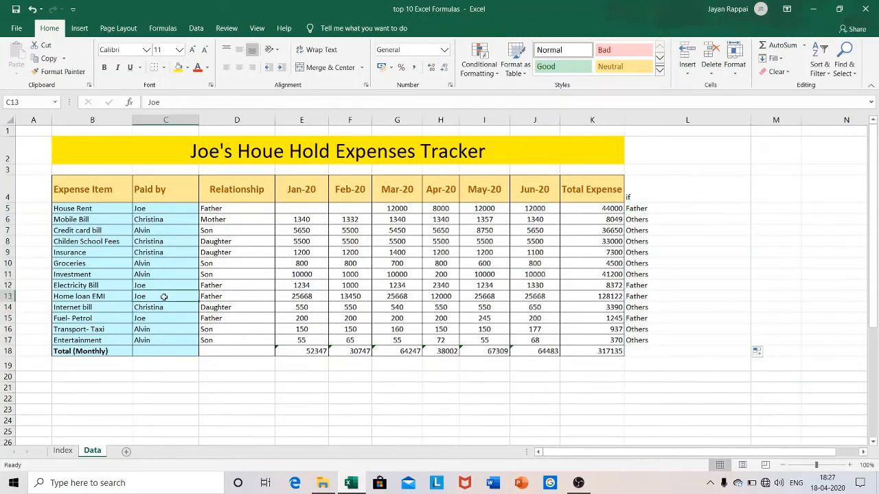
pyautogui.click(651, 296)
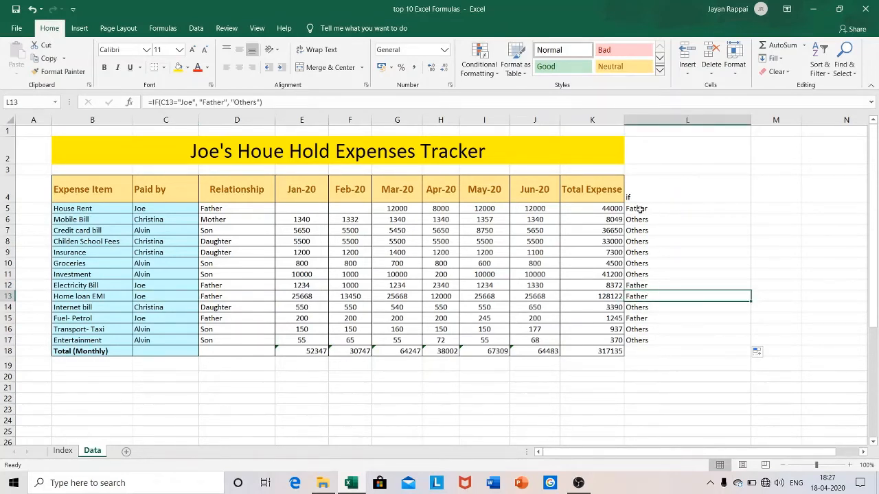
# - Clear the IF results from L5:L18 and begin a new IF formula in L5 testing whether K5 is at least 30000
pyautogui.moveTo(639, 208); pyautogui.dragTo(640, 343)
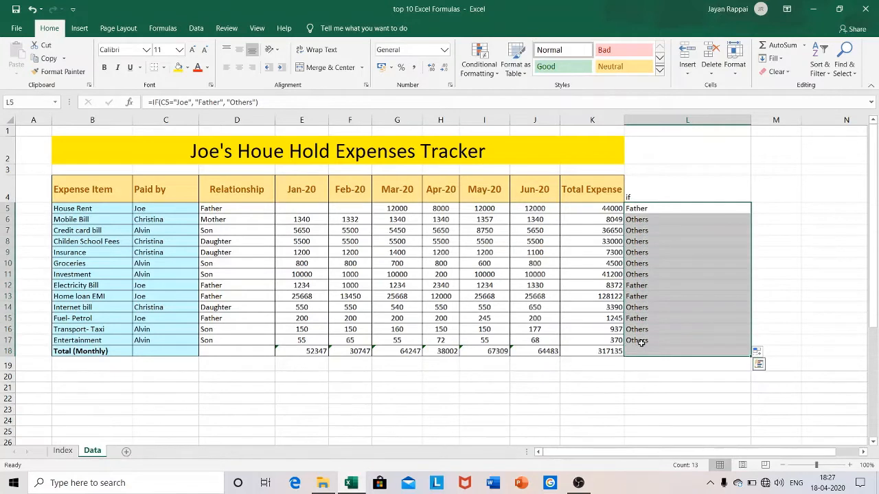
pyautogui.press('Delete')
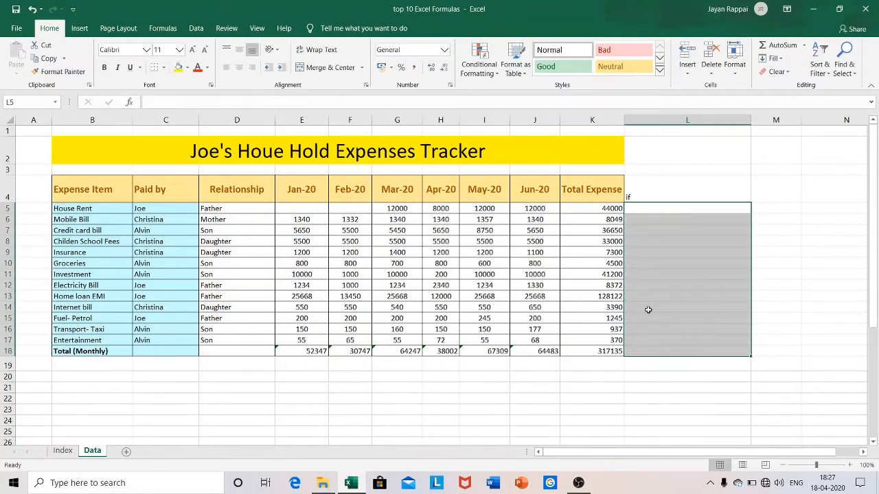
pyautogui.click(639, 208)
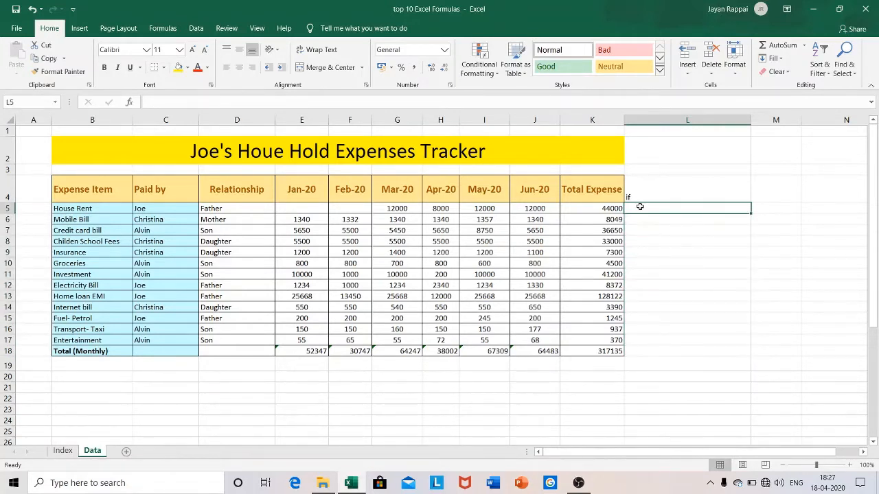
pyautogui.write('=if')
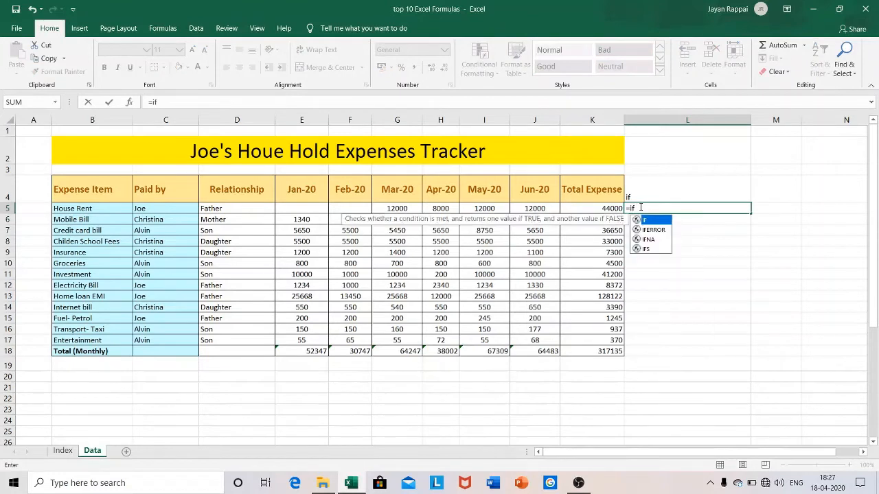
pyautogui.write('(')
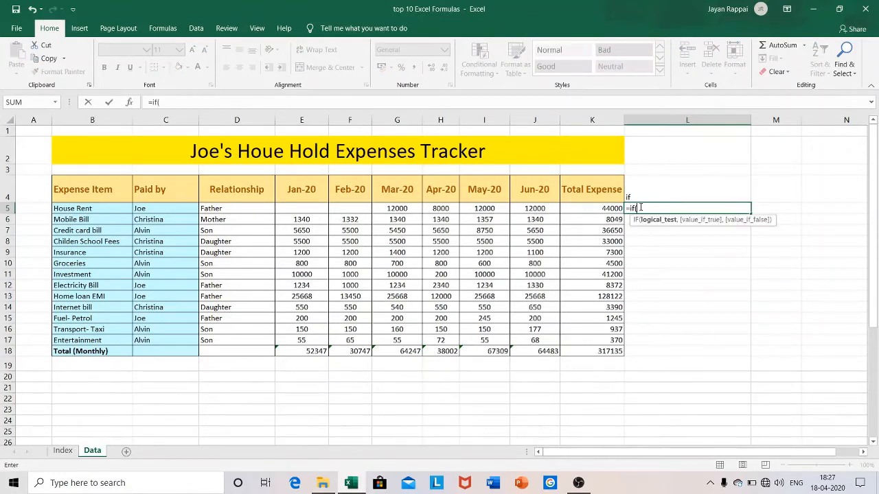
pyautogui.click(597, 209)
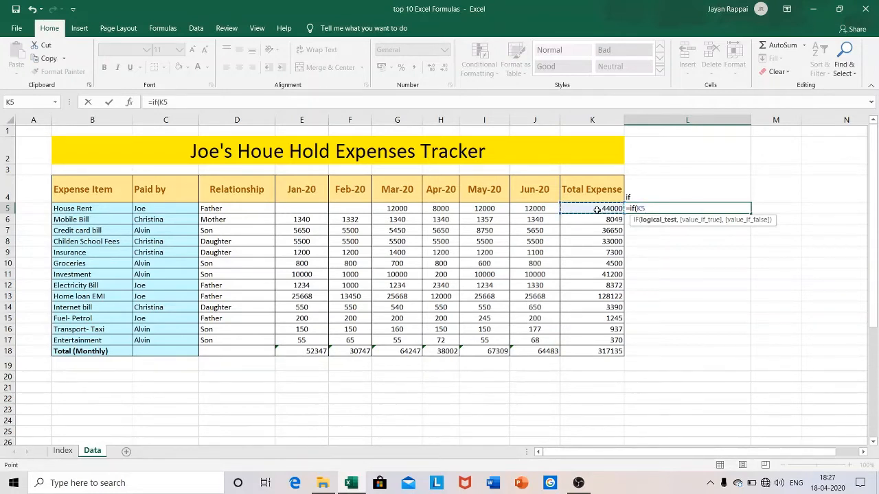
pyautogui.write('>=30000')
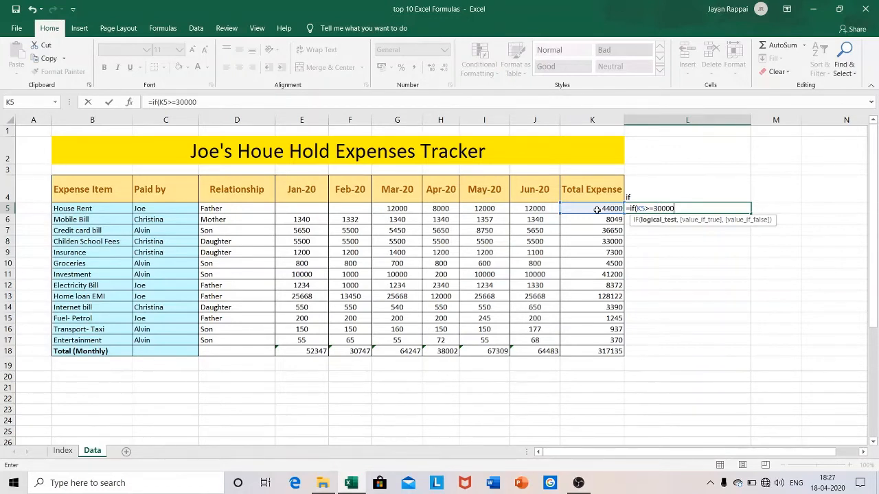
pyautogui.write(',')
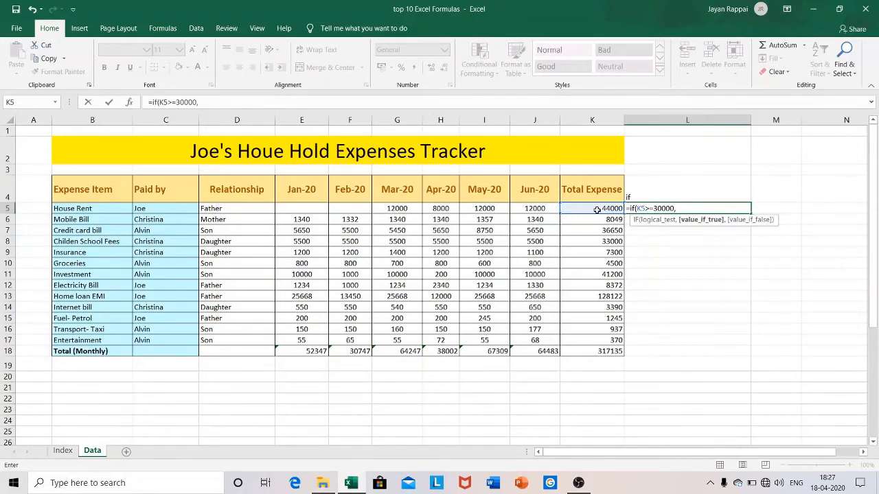
# - Complete the IF formula in L5 with "Above budget" as the value if true and "Under Budget" as the value if false
pyautogui.write(' "Above bo')
pyautogui.press('BackSpace')
pyautogui.write('udget"')
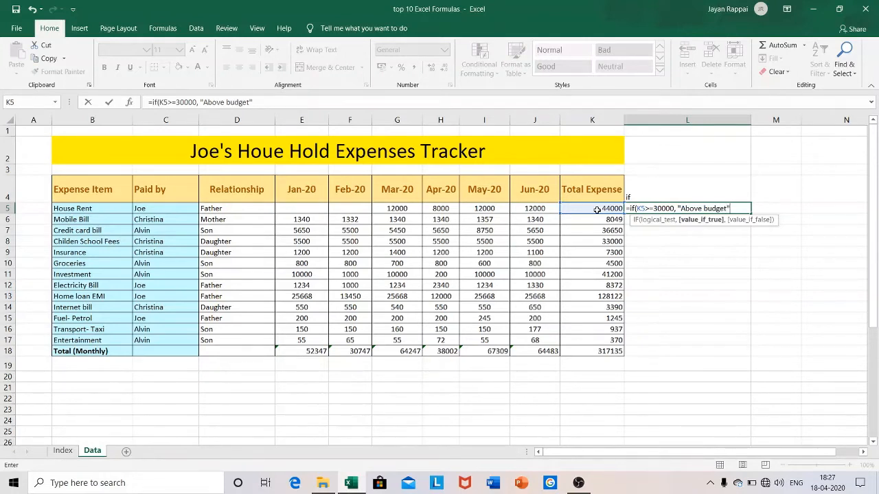
pyautogui.write(',')
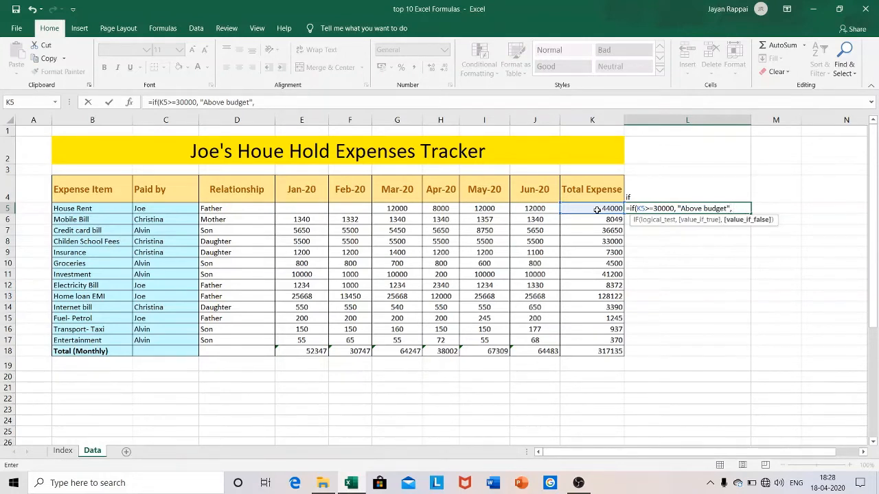
pyautogui.write(' "Under Budget')
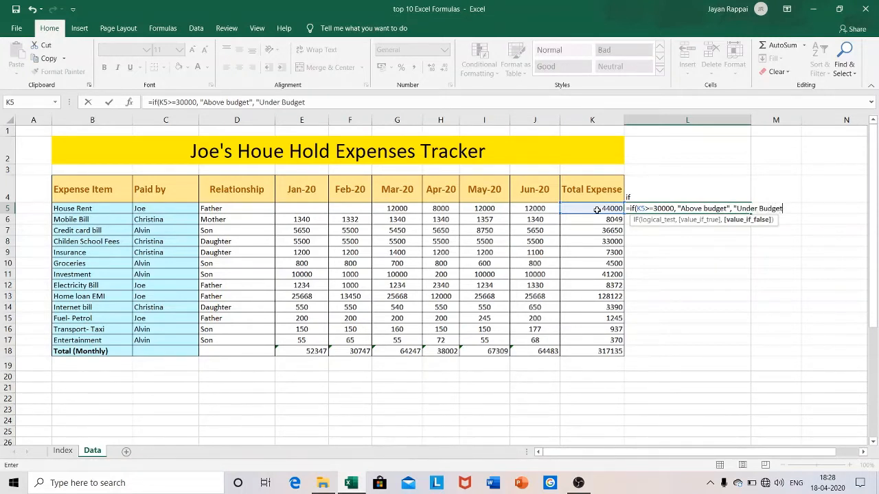
pyautogui.write('"')
pyautogui.press('Return')
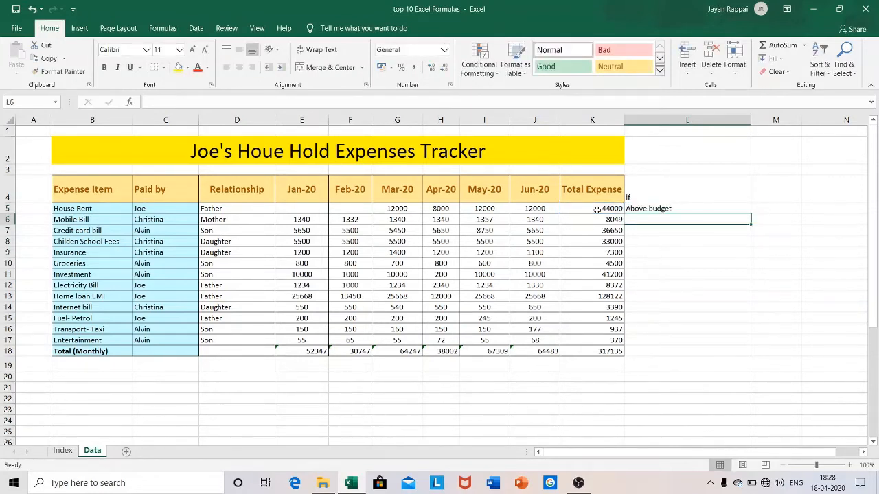
# - Fill the budget IF formula from L5 down to L17 and check it against the Credit card bill and Insurance totals
pyautogui.click(699, 210)
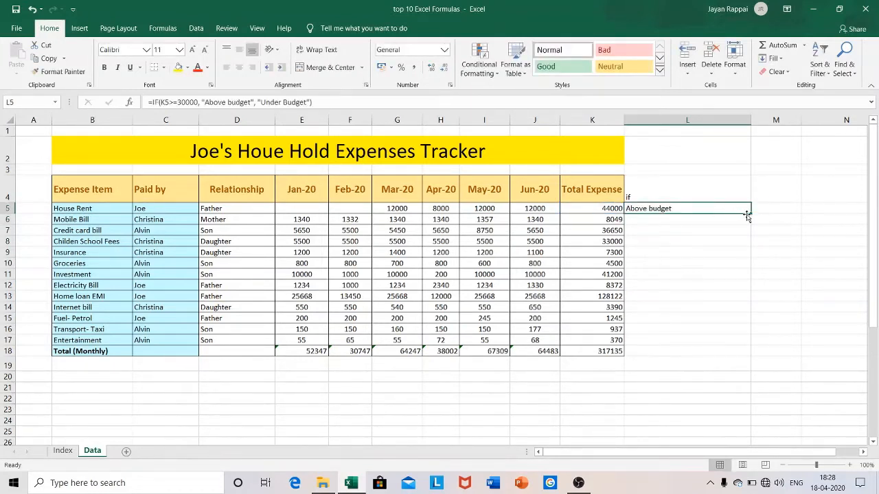
pyautogui.moveTo(750, 214); pyautogui.dragTo(752, 345)
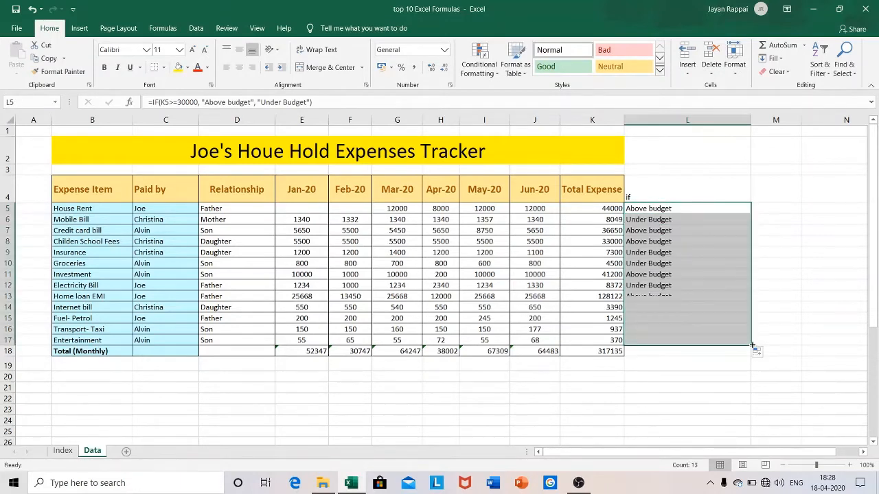
pyautogui.click(805, 274)
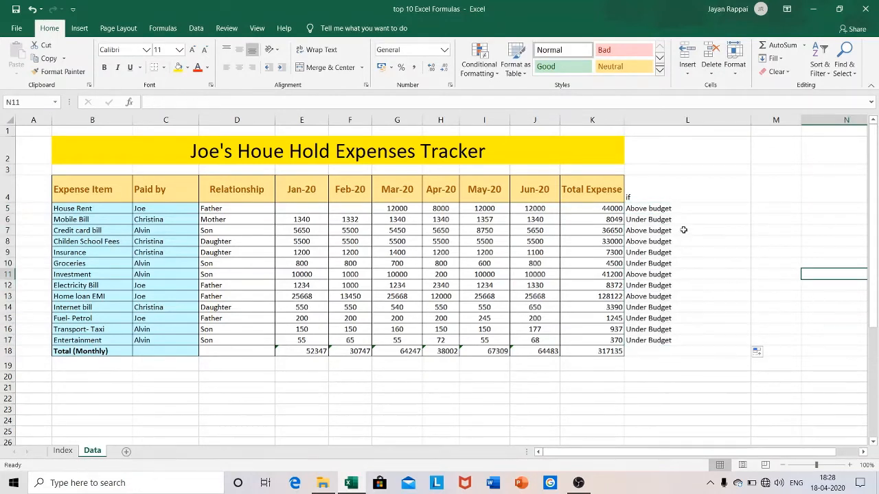
pyautogui.click(607, 232)
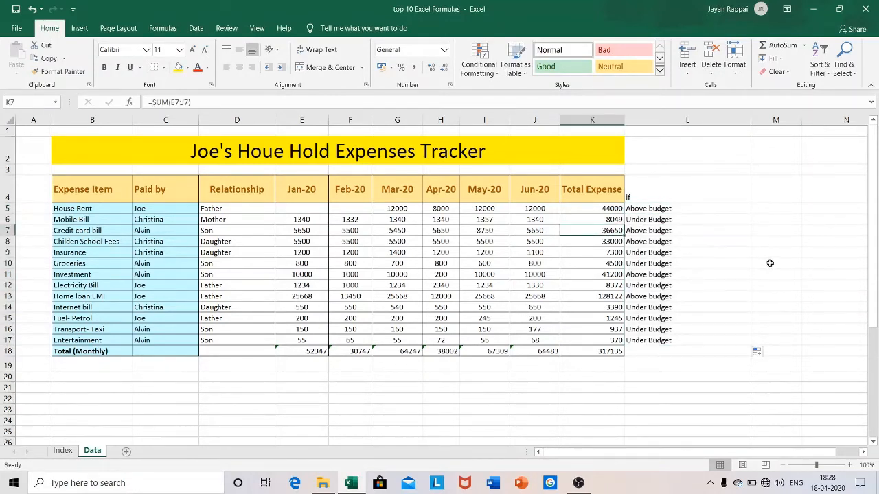
pyautogui.click(639, 232)
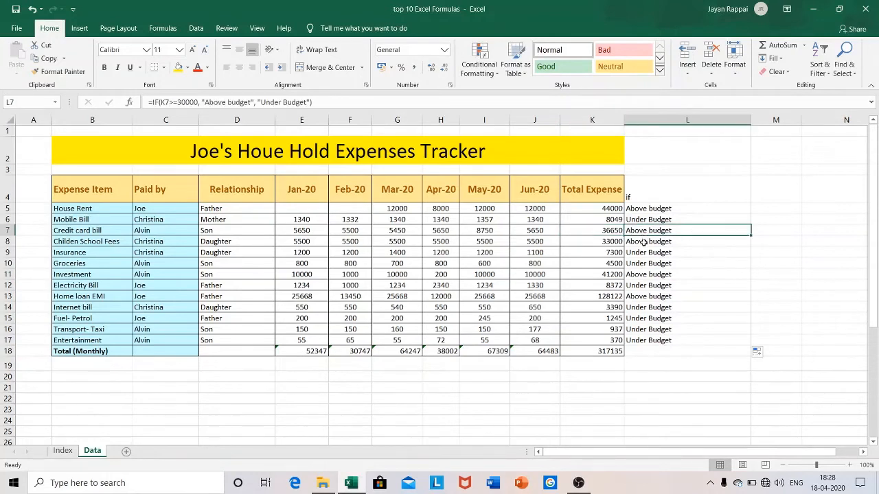
pyautogui.click(609, 254)
pyautogui.click(653, 252)
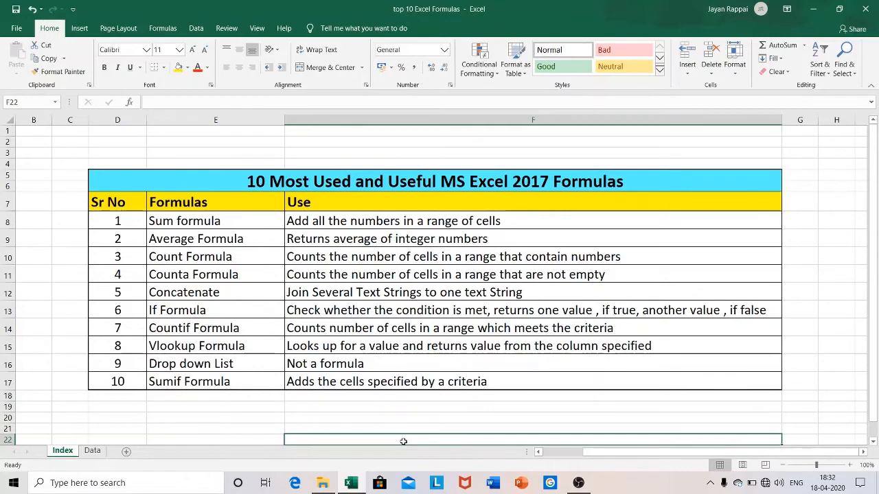
# - On the Data sheet, begin a COUNTIF formula in M5 below the Above Budget heading, using L5:L17 as the range
pyautogui.click(97, 451)
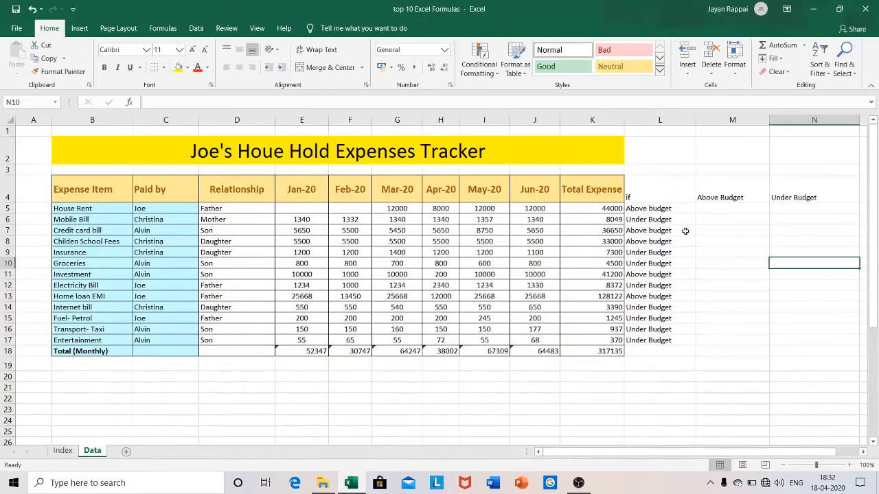
pyautogui.click(719, 213)
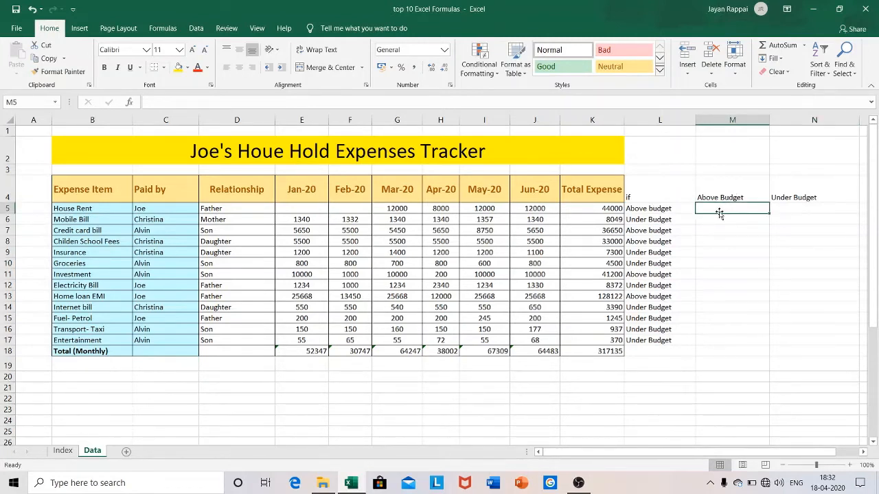
pyautogui.write('=')
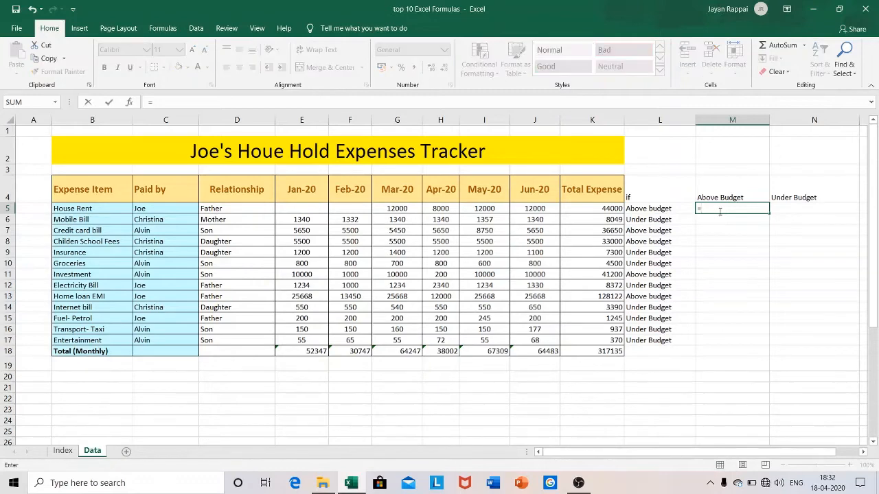
pyautogui.write('count')
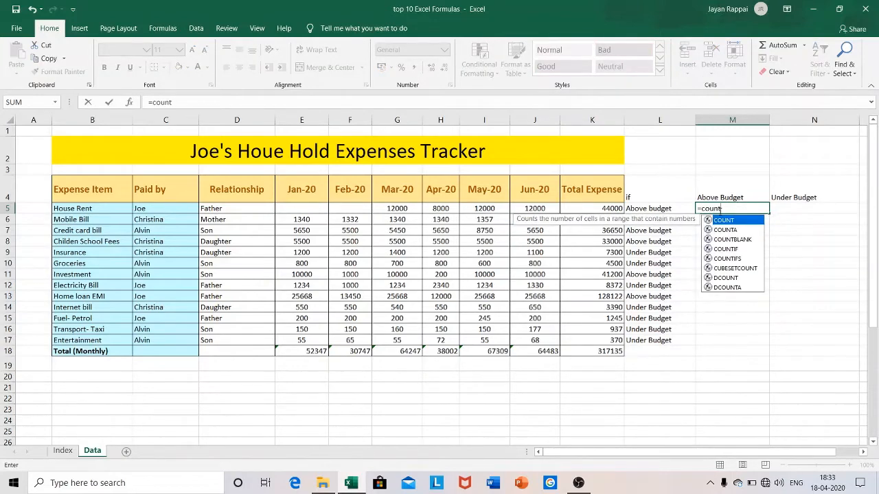
pyautogui.write('if')
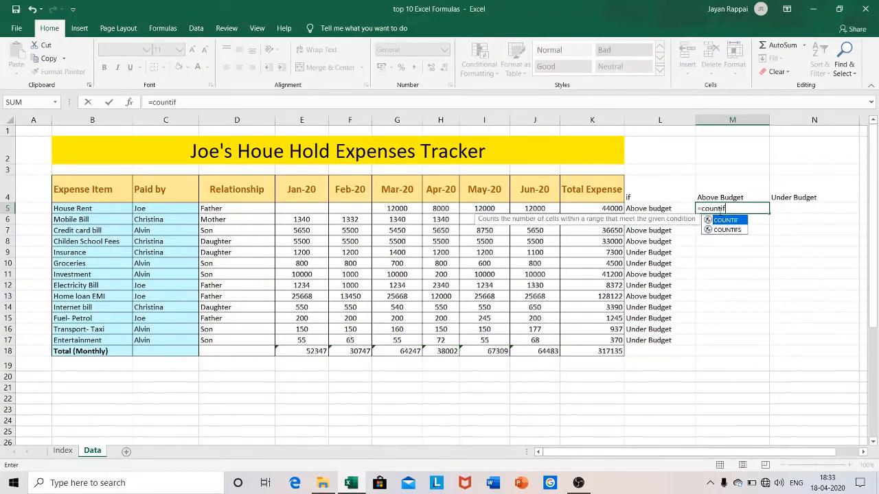
pyautogui.write('(')
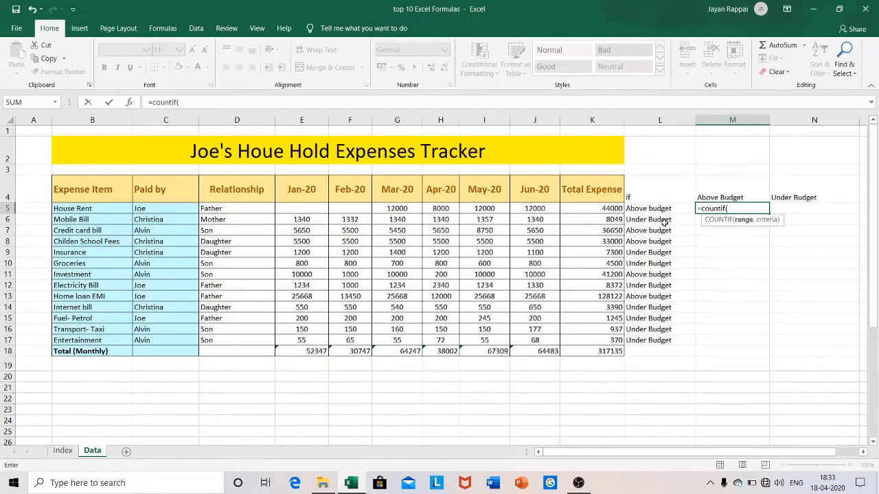
pyautogui.moveTo(646, 210); pyautogui.dragTo(639, 340)
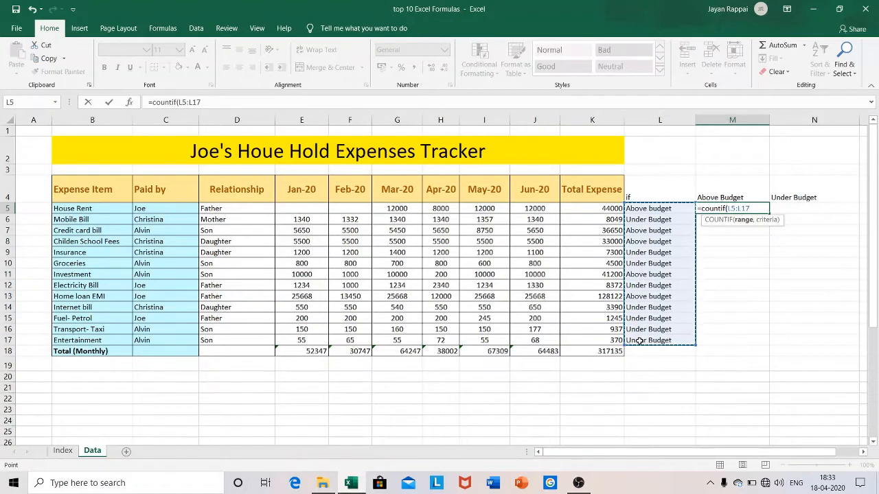
pyautogui.write(',')
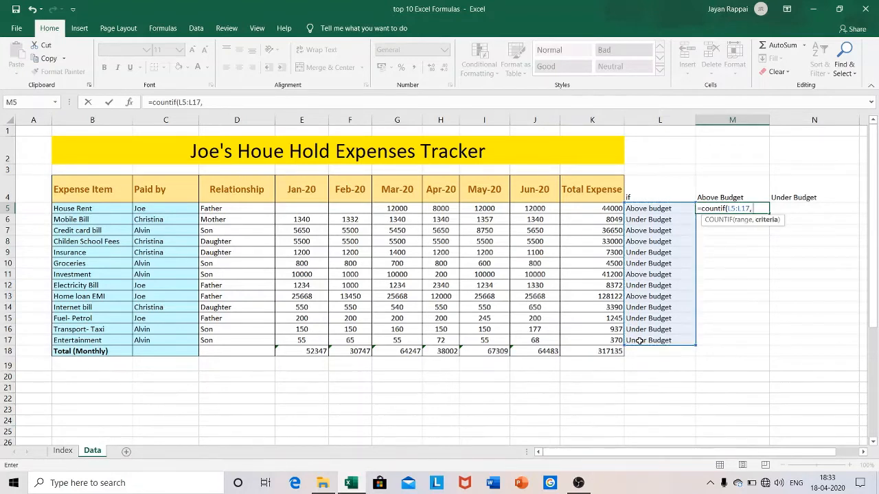
# - Complete the COUNTIF formula in M5 with "Above Budget" as the criteria and review the finished cell
pyautogui.write(' "Above bU')
pyautogui.press('BackSpace')
pyautogui.press('BackSpace')
pyautogui.write('Budget')
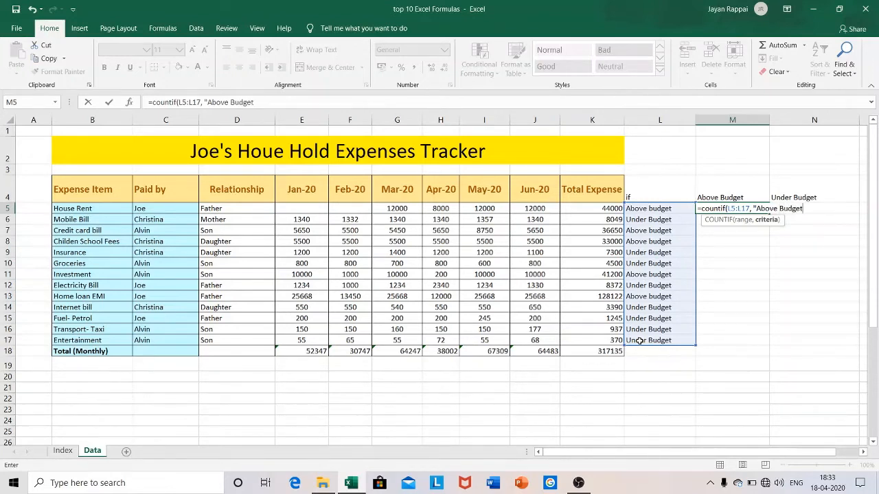
pyautogui.write('"0')
pyautogui.press('BackSpace')
pyautogui.write(')')
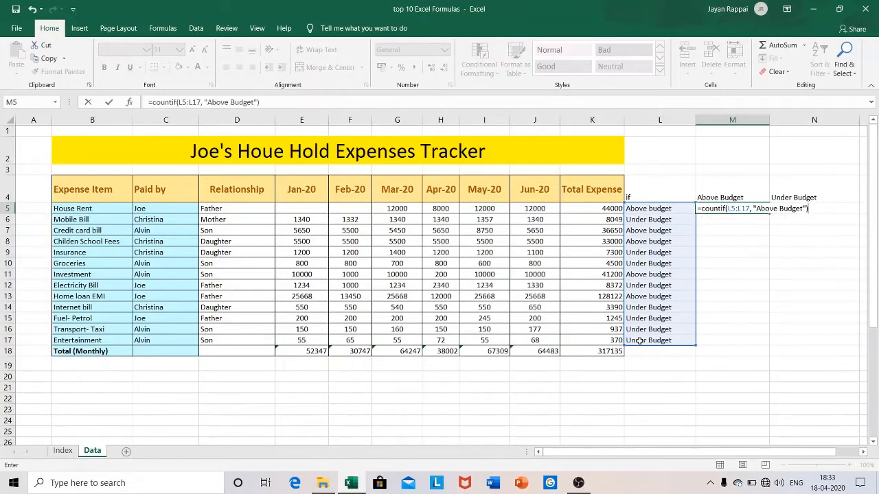
pyautogui.press('Return')
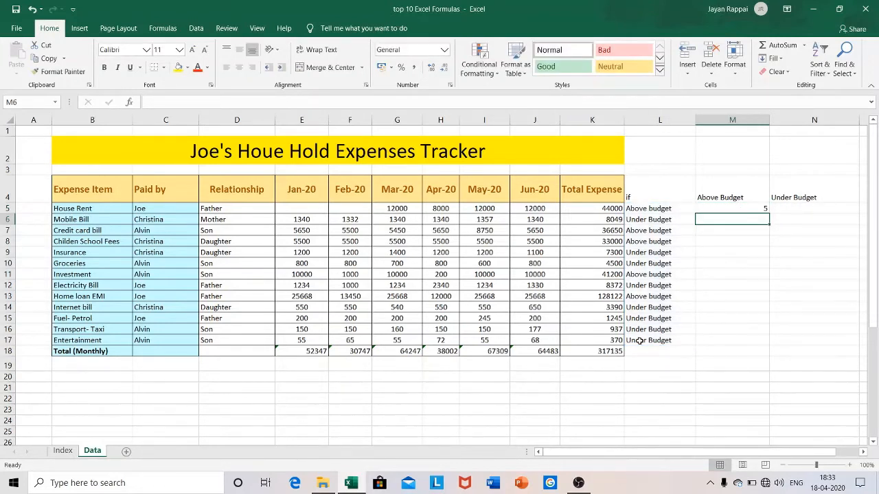
pyautogui.click(723, 208)
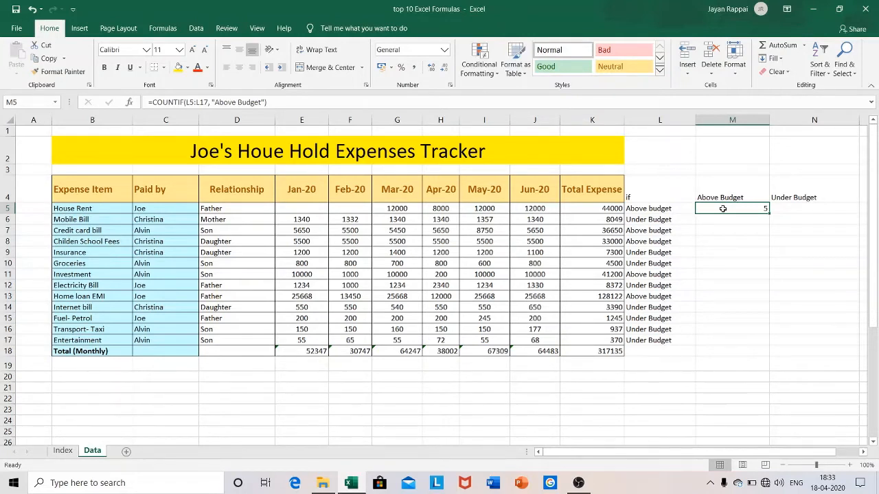
# - Enter a COUNTIF formula in N5 below the Under Budget heading, with range L5:L17 and criteria "Under Budget"
pyautogui.click(795, 210)
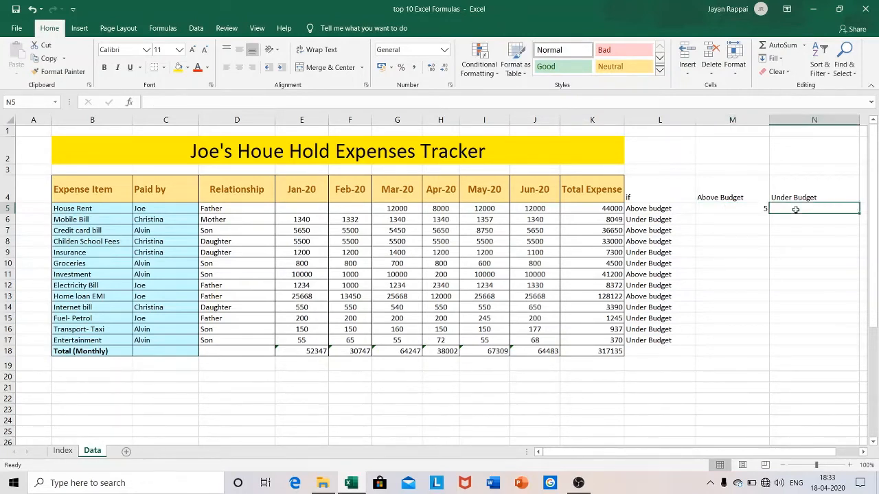
pyautogui.write('=co')
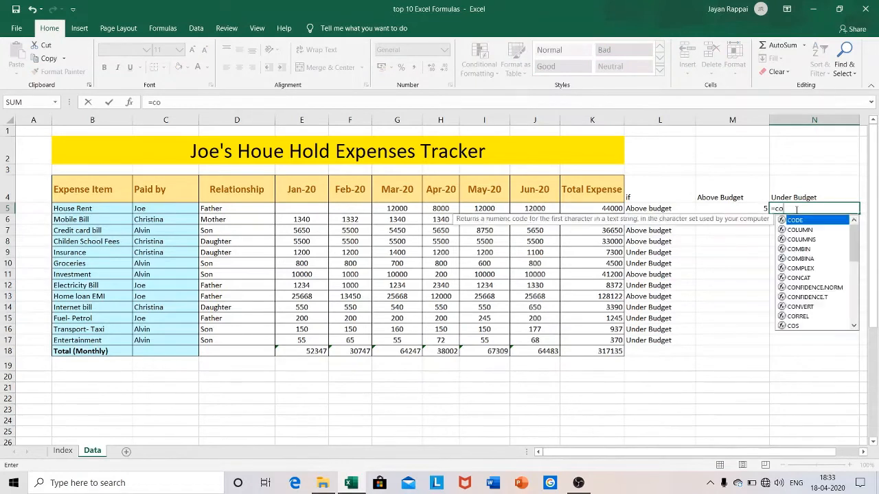
pyautogui.write('untif(')
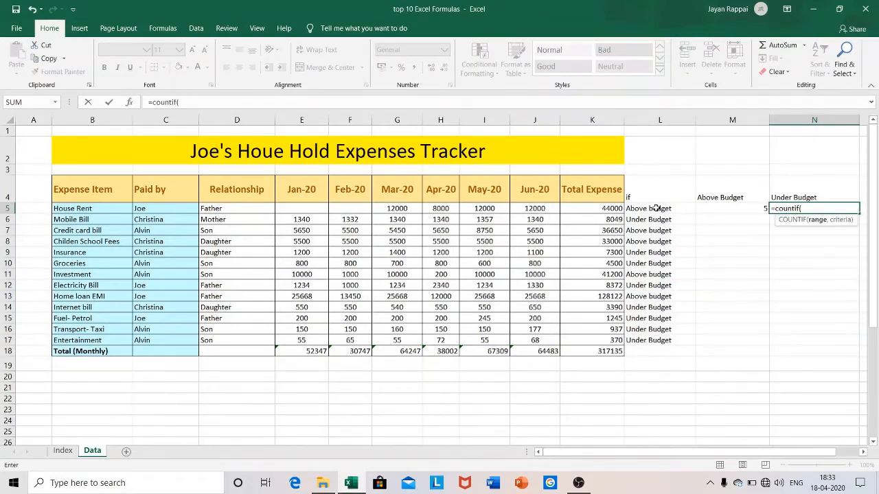
pyautogui.moveTo(656, 208); pyautogui.dragTo(642, 340)
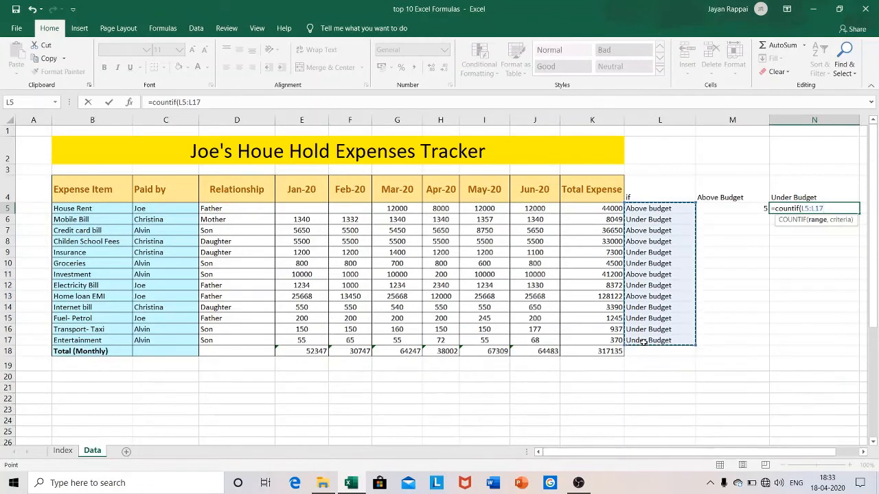
pyautogui.write(')')
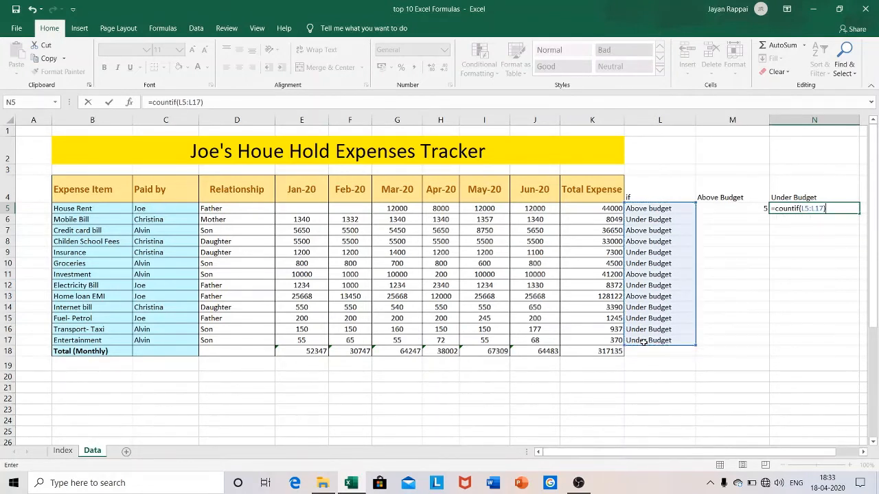
pyautogui.press('BackSpace')
pyautogui.write(',')
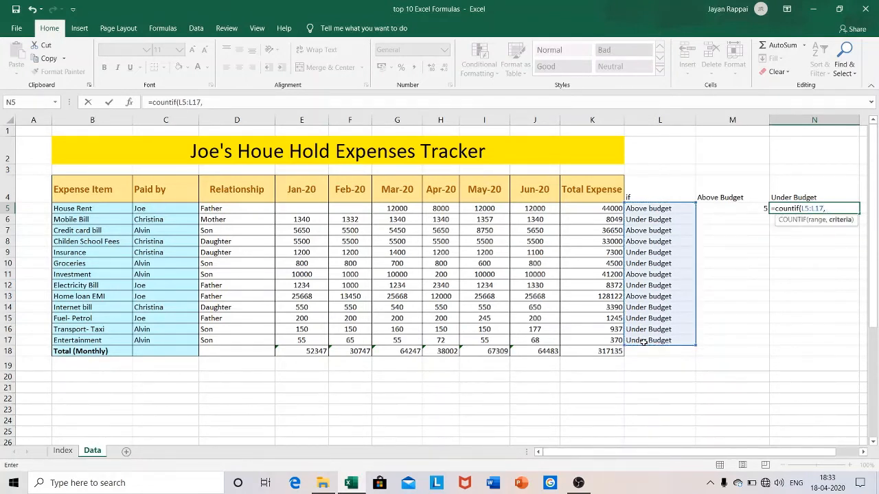
pyautogui.write(' "Under Budget')
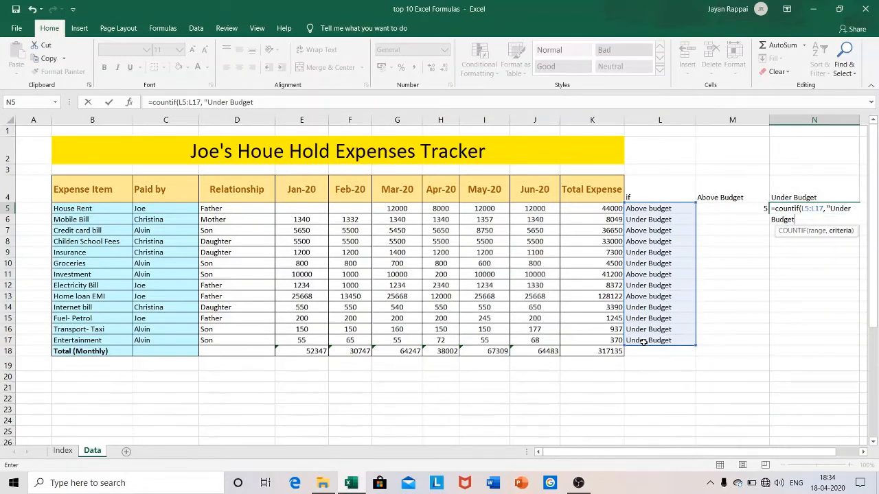
pyautogui.write('")')
pyautogui.press('Return')
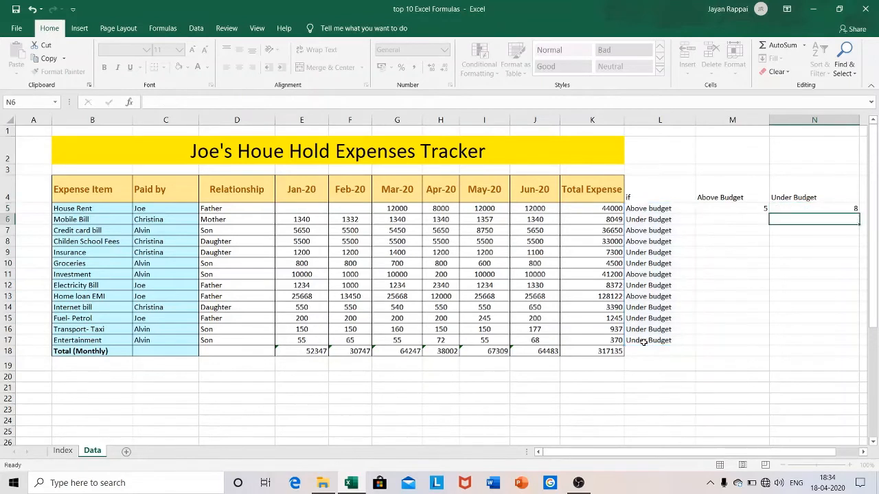
# - Review the COUNTIF cells N5 and M5, and check M5 against the individual "Above budget" entries in column L
pyautogui.click(845, 209)
pyautogui.click(734, 211)
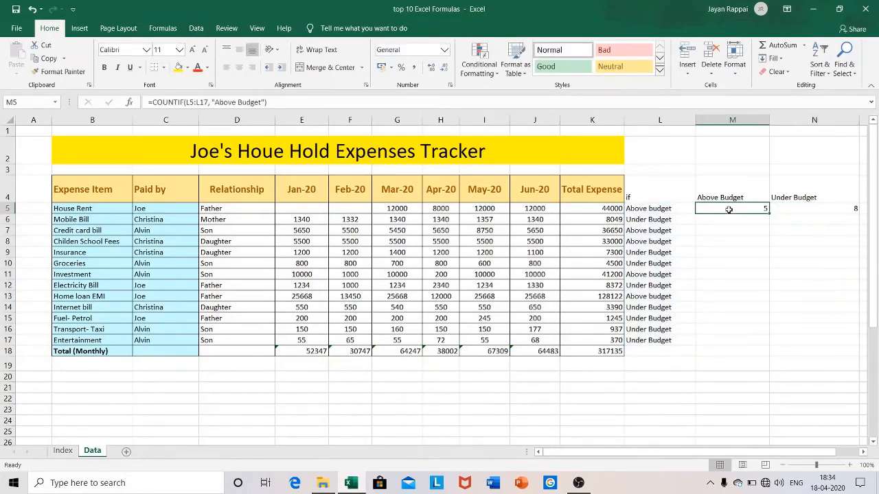
pyautogui.click(664, 211)
pyautogui.click(657, 231)
pyautogui.click(654, 242)
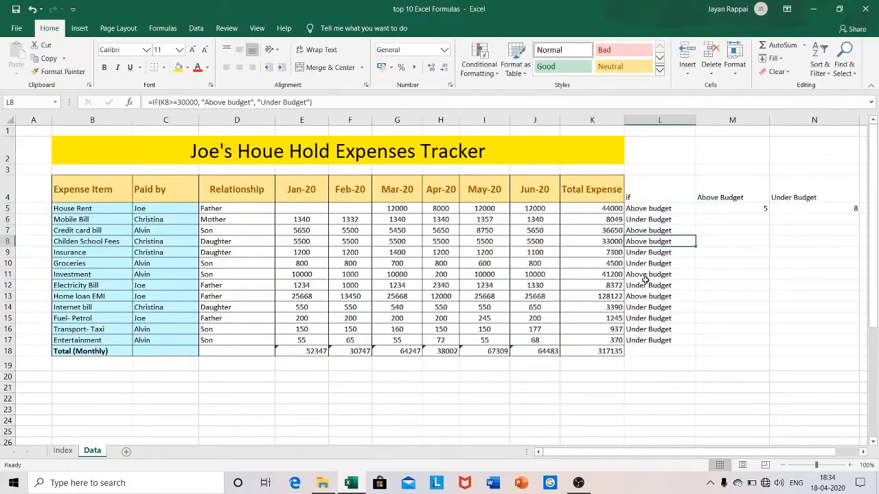
pyautogui.click(642, 275)
pyautogui.click(645, 300)
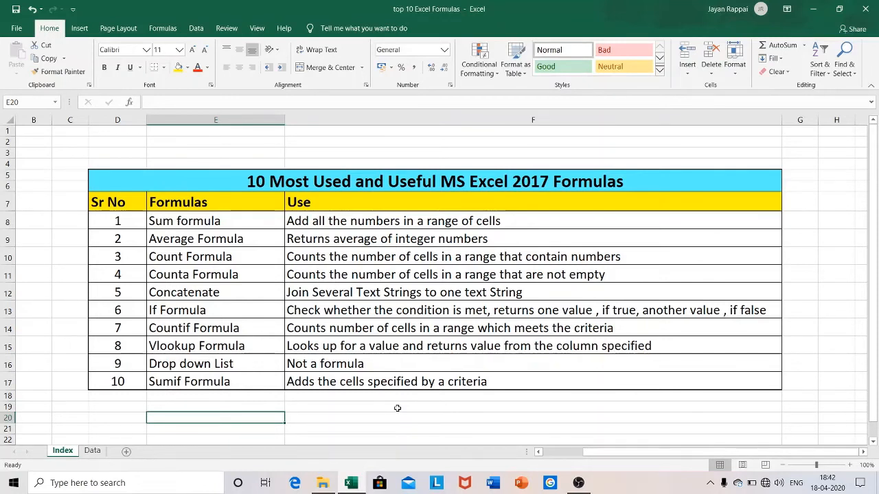
# - On the Data sheet, begin a VLOOKUP formula in D20 with "Insurance" as the lookup value
pyautogui.click(92, 451)
pyautogui.click(219, 382)
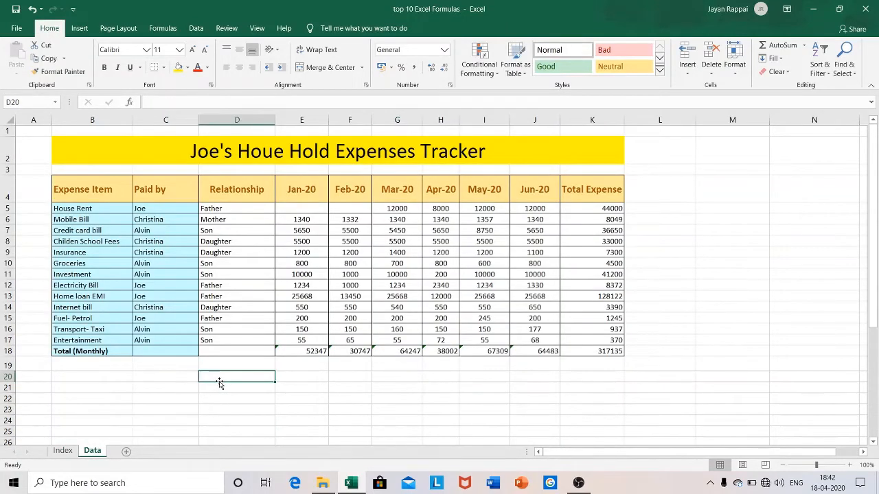
pyautogui.write('=')
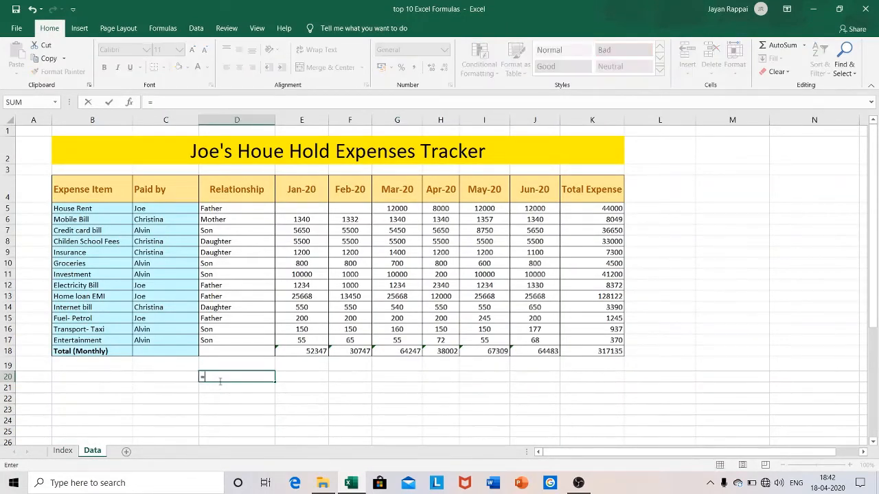
pyautogui.write('vloo')
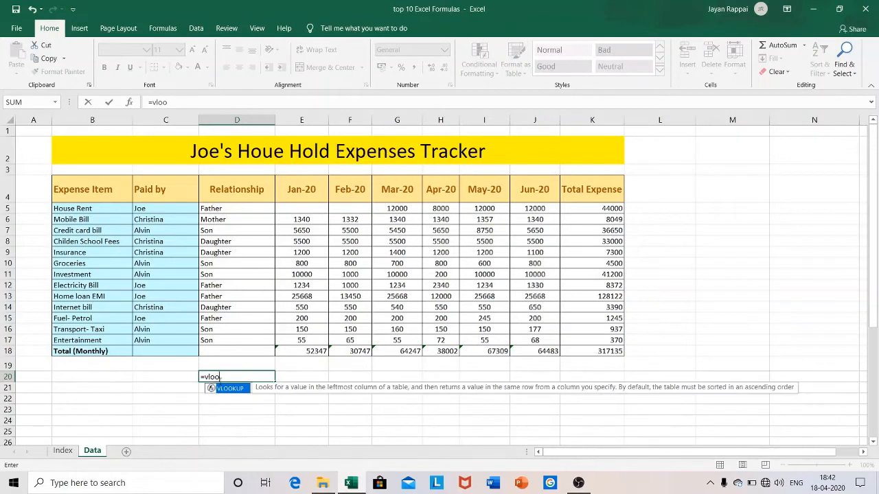
pyautogui.doubleClick(229, 390)
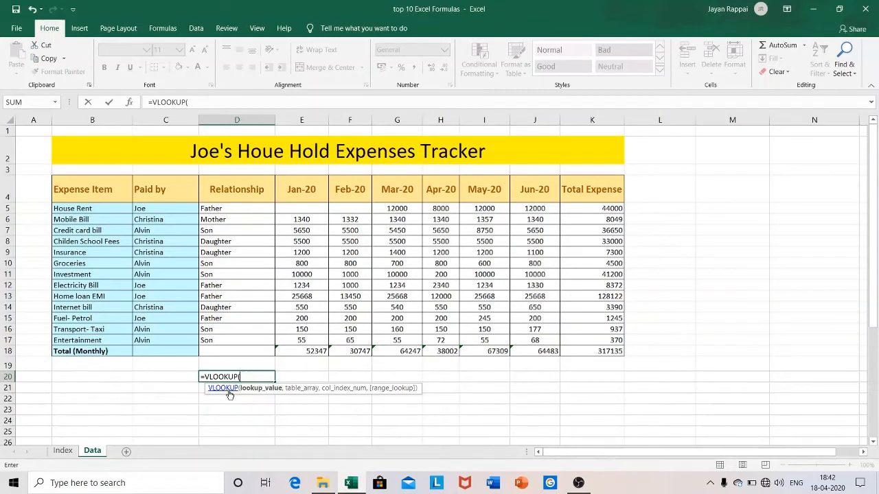
pyautogui.write('"Insurance",')
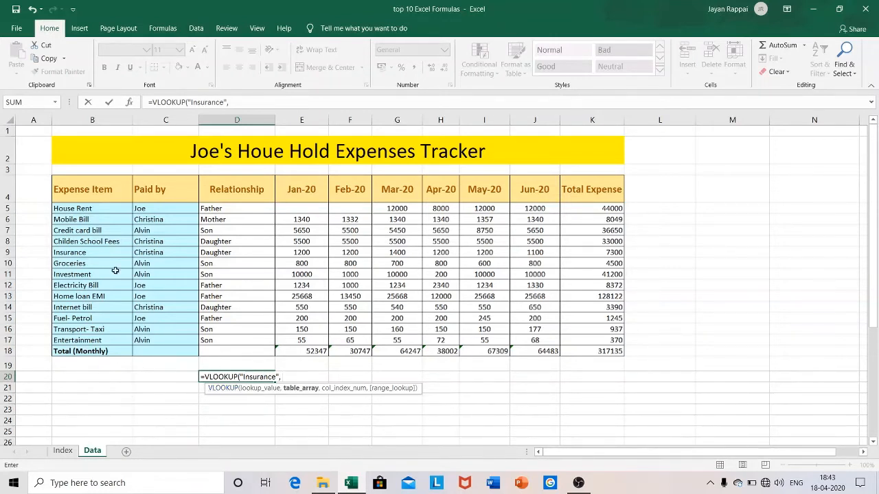
# - Complete the VLOOKUP in D20 with table array B4:C17, column index 2 and FALSE, and check it against the Insurance row
pyautogui.moveTo(79, 194); pyautogui.dragTo(159, 341)
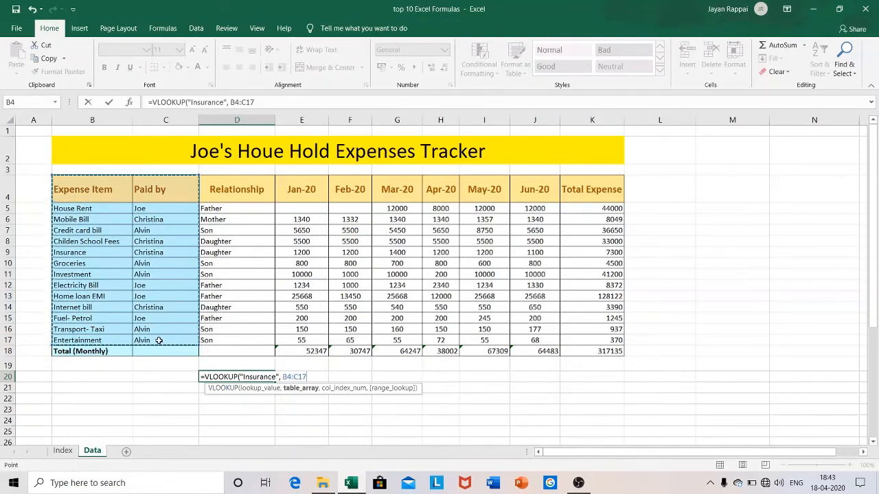
pyautogui.write(',')
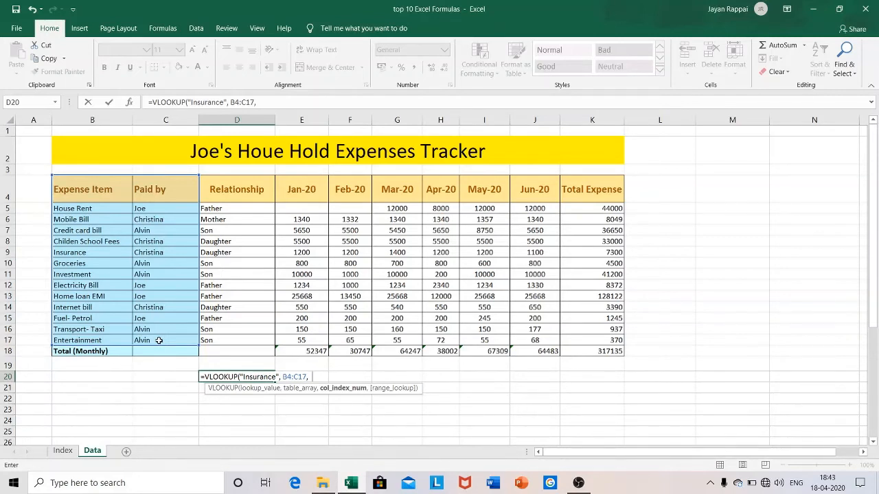
pyautogui.write('2,false')
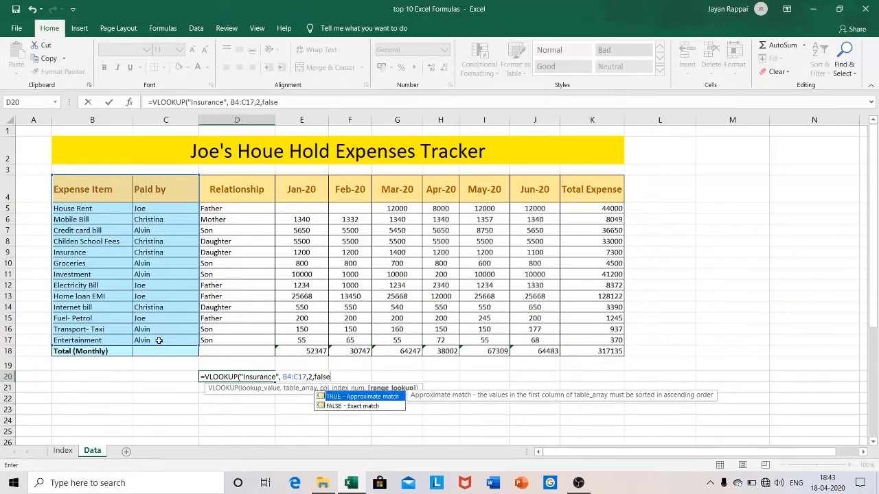
pyautogui.write(')')
pyautogui.press('Return')
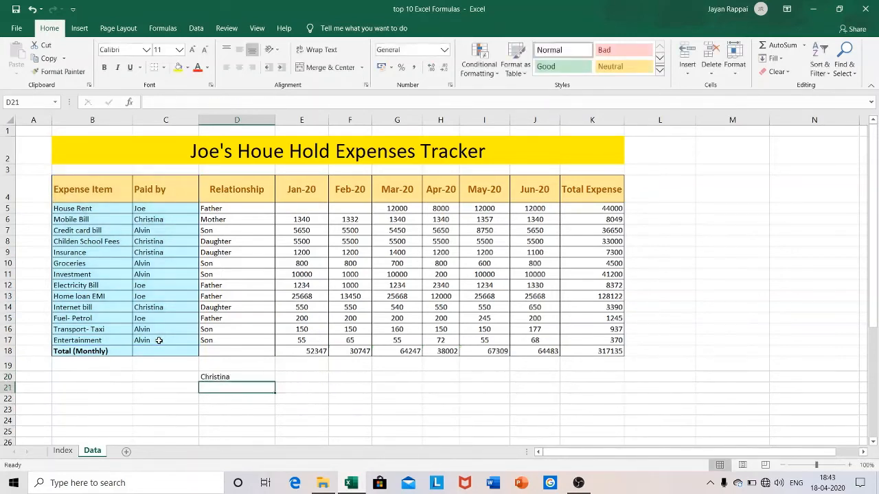
pyautogui.click(246, 375)
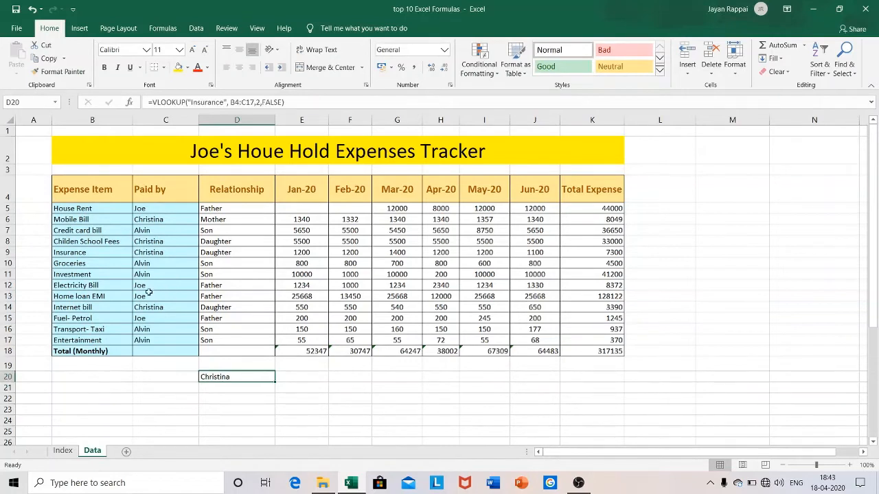
pyautogui.click(85, 255)
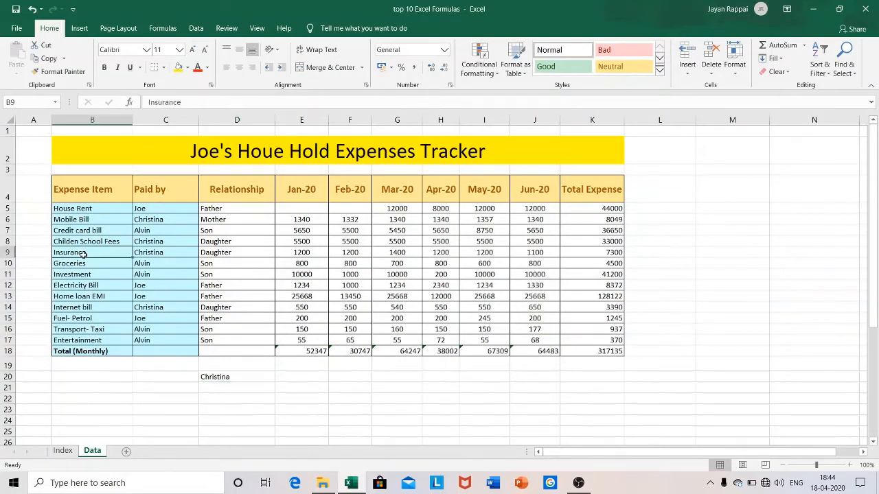
pyautogui.click(151, 252)
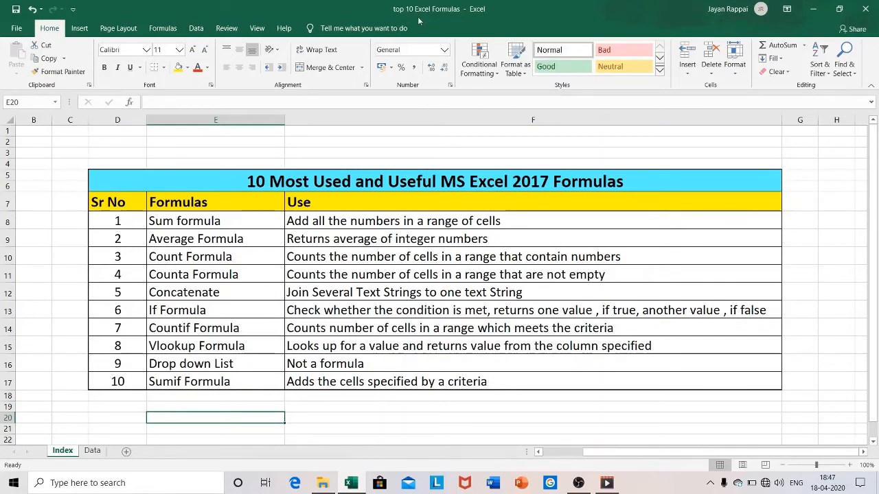
# - On the Data sheet, open Data Validation for cell L5 and set the allowed values to List
pyautogui.click(92, 450)
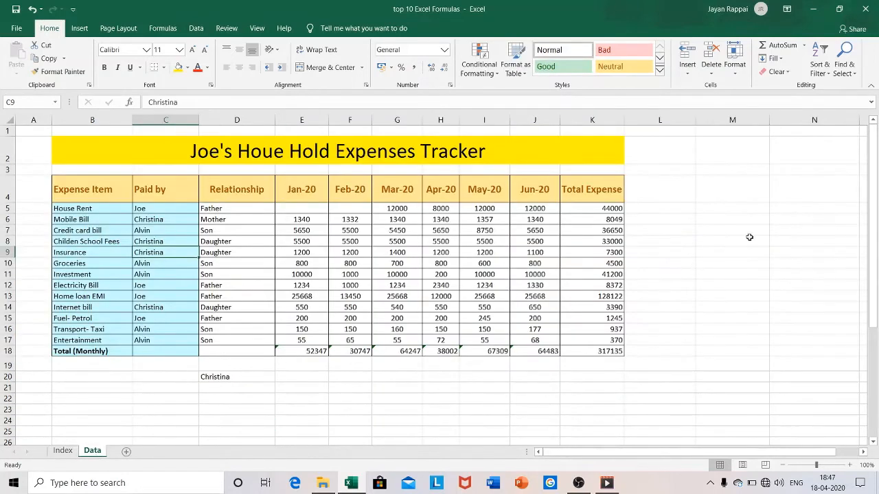
pyautogui.click(675, 208)
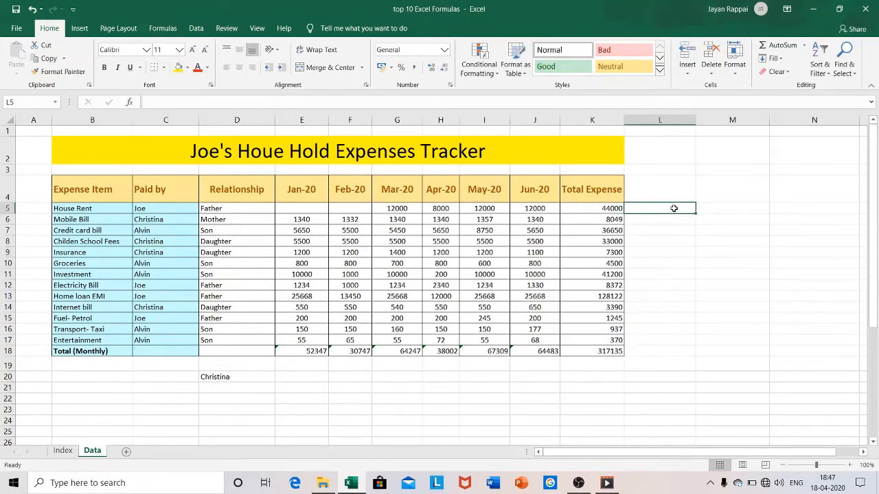
pyautogui.click(200, 30)
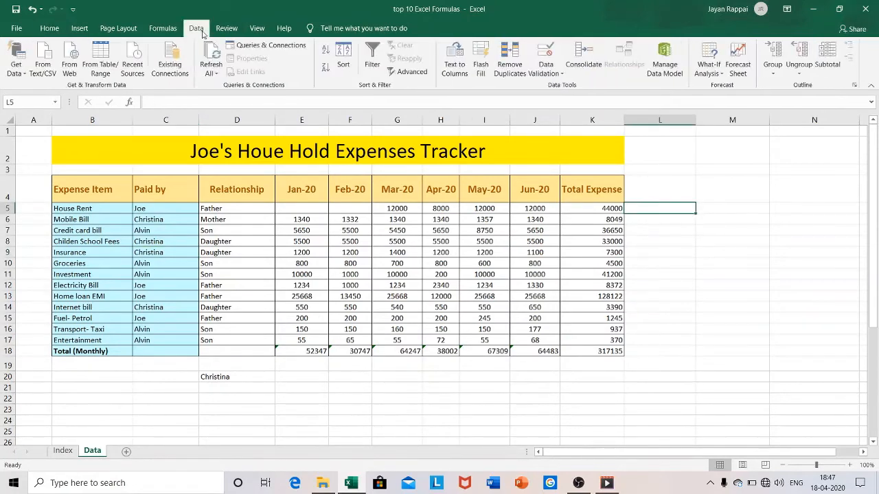
pyautogui.click(550, 72)
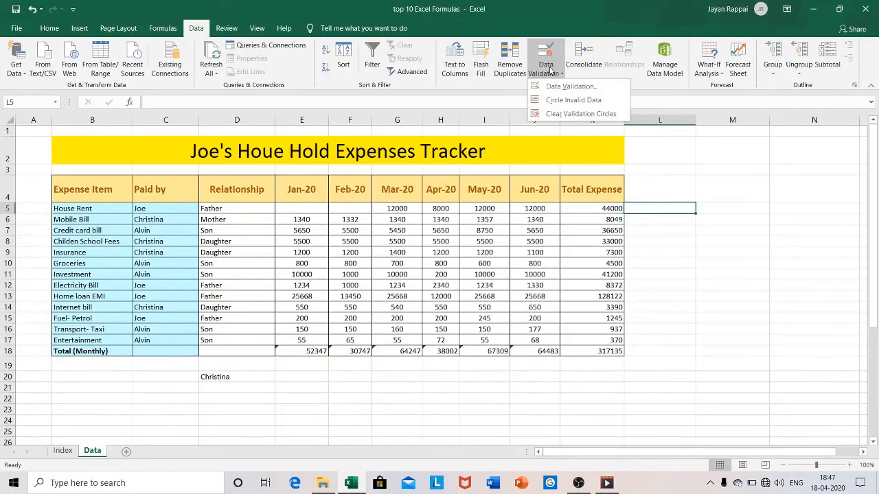
pyautogui.click(567, 88)
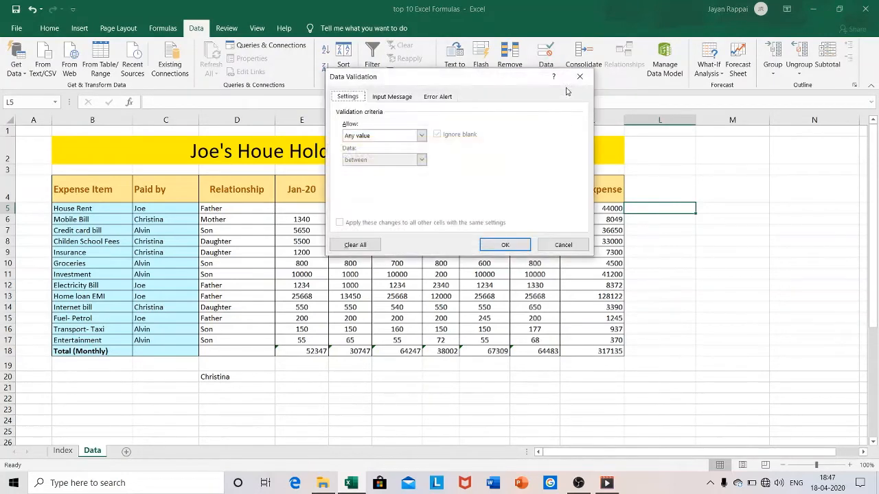
pyautogui.click(421, 137)
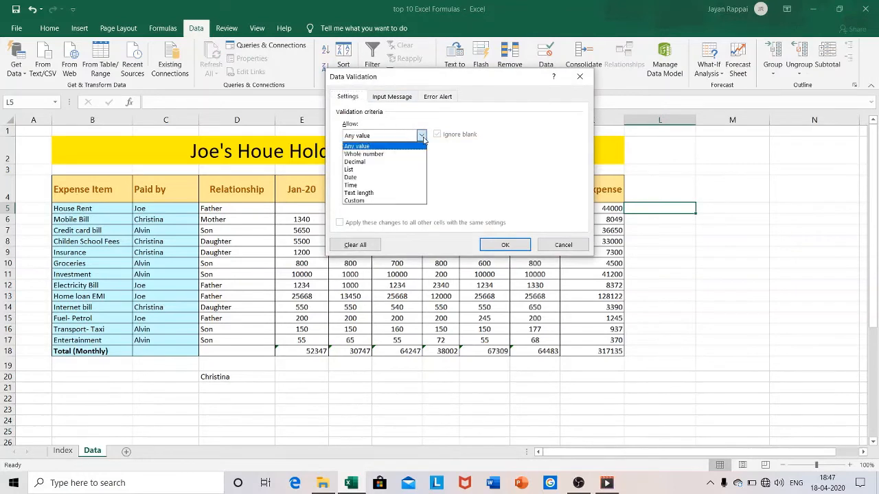
pyautogui.click(374, 168)
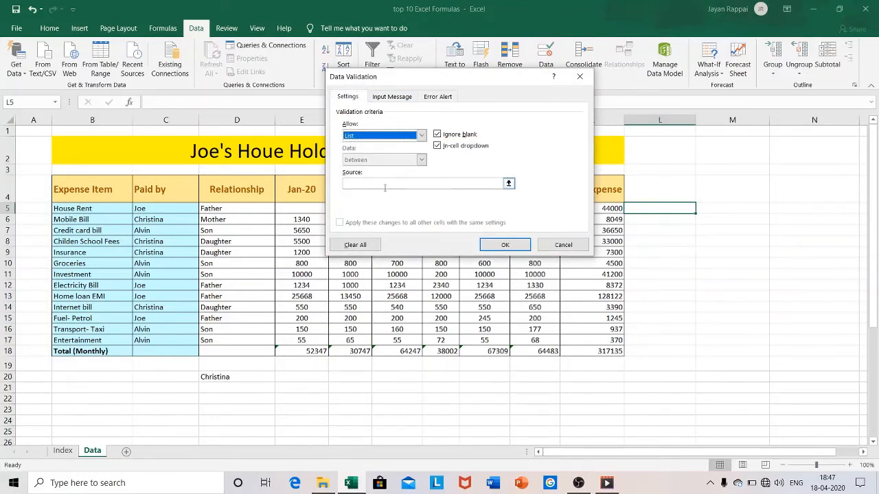
# - Apply C5:C17 as the list source for L5 and choose the House Rent payer's name from the resulting drop-down
pyautogui.click(385, 186)
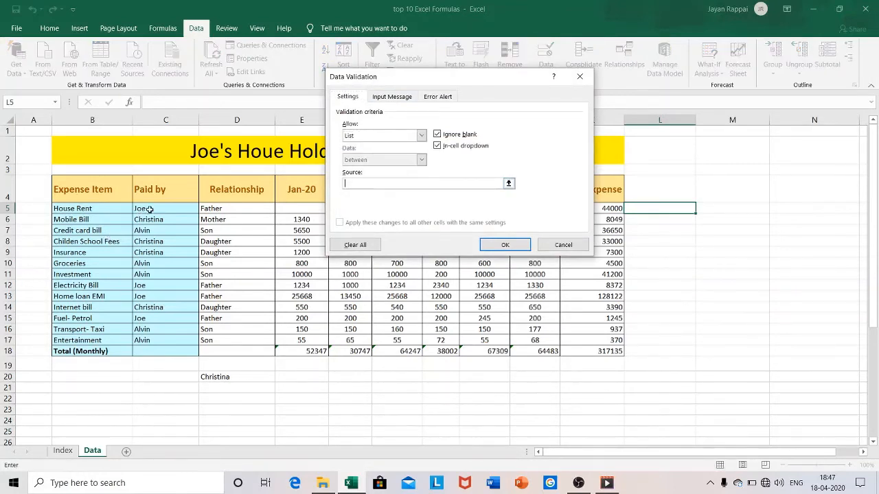
pyautogui.moveTo(149, 209); pyautogui.dragTo(148, 340)
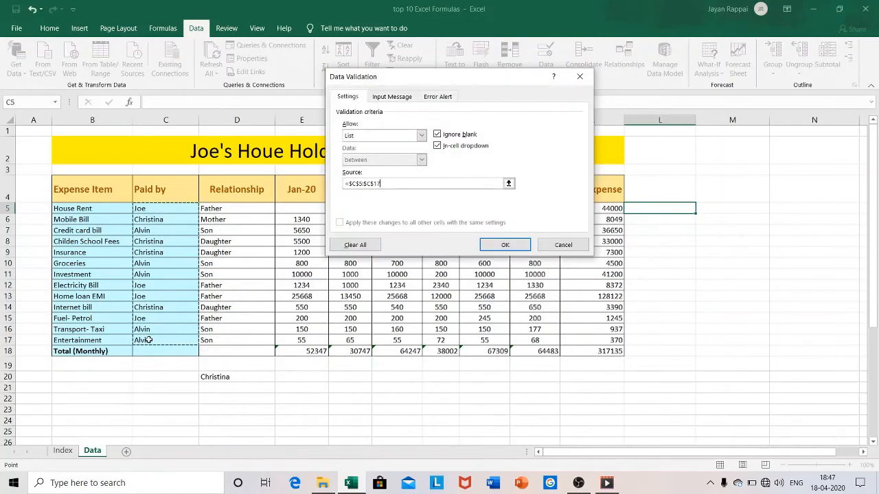
pyautogui.click(505, 245)
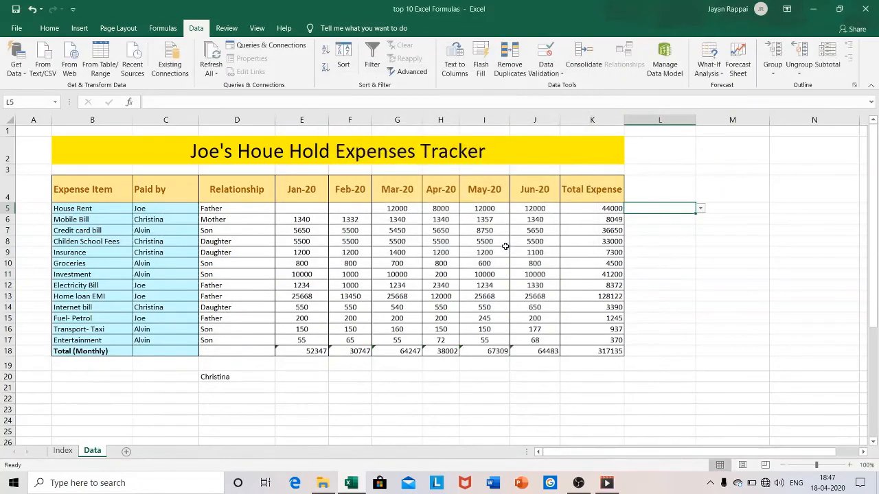
pyautogui.click(701, 210)
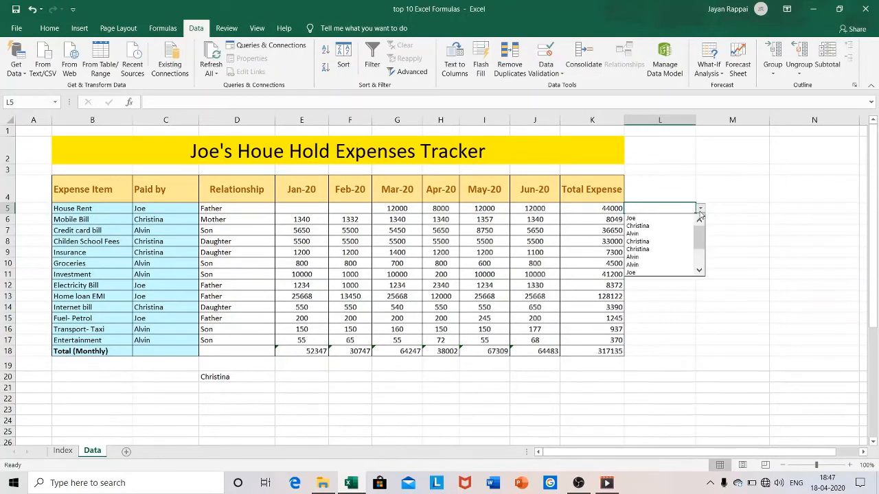
pyautogui.click(631, 219)
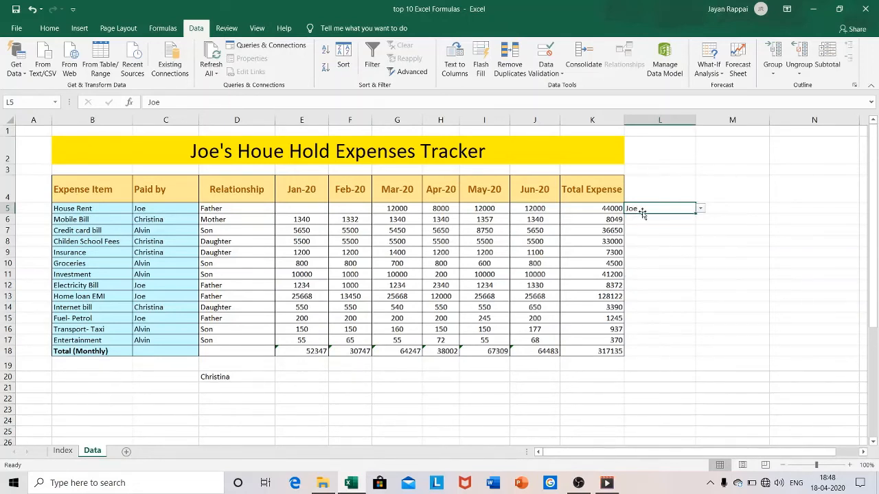
# - On the Data sheet, enter the heading "Paid by" in cell L4 above the drop-down cell
pyautogui.click(661, 193)
pyautogui.write('Pai')
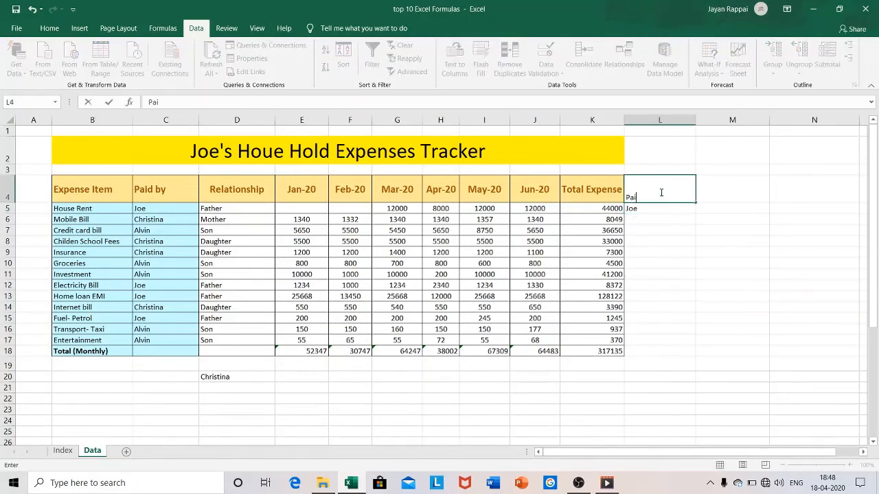
pyautogui.write('d by')
pyautogui.click(681, 262)
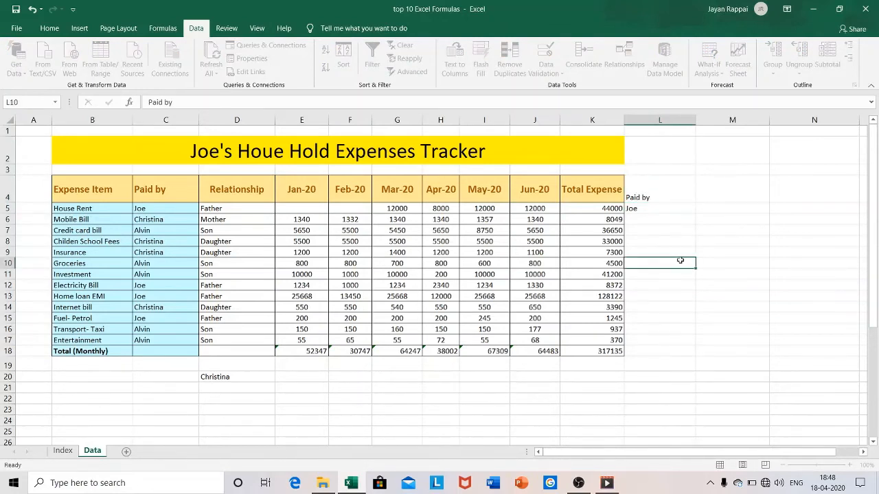
# - Choose the Mobile Bill payer's name from the drop-down list in L5
pyautogui.click(676, 207)
pyautogui.click(702, 216)
pyautogui.click(694, 208)
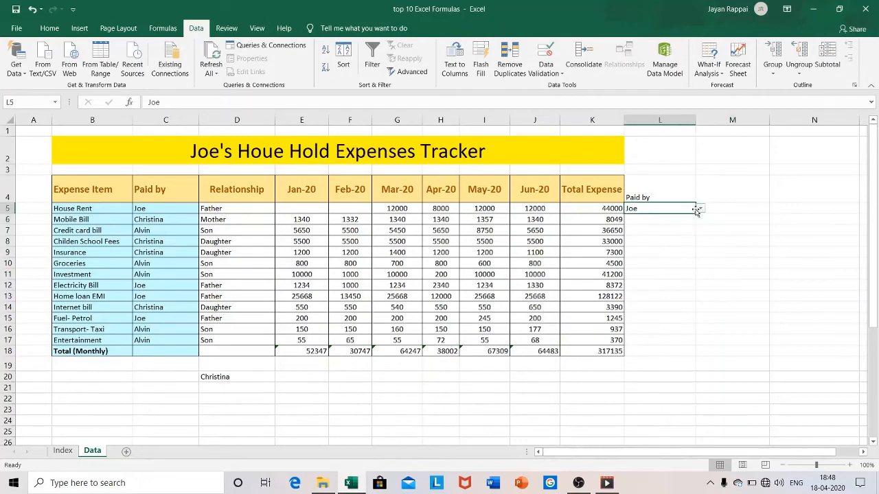
pyautogui.click(699, 208)
pyautogui.click(652, 225)
# - Check the formula list on the Index sheet and enter the heading "Total Exp" in cell M4 of the Data sheet
pyautogui.click(66, 452)
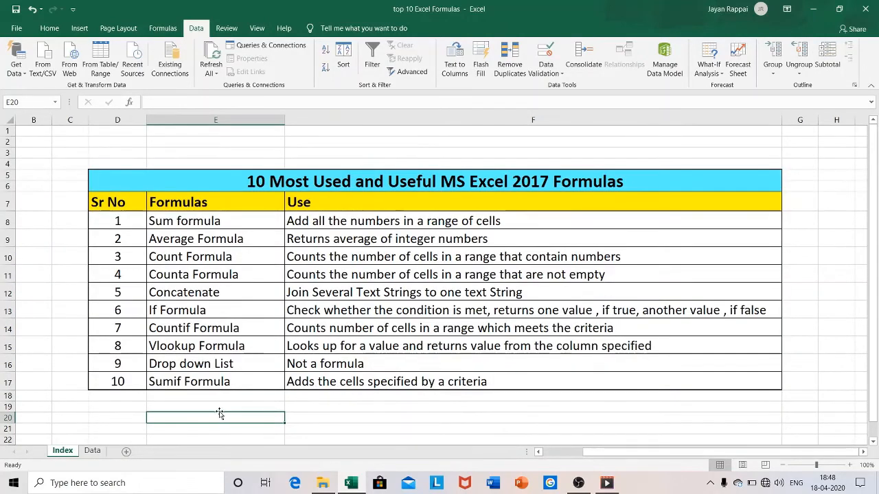
pyautogui.click(90, 453)
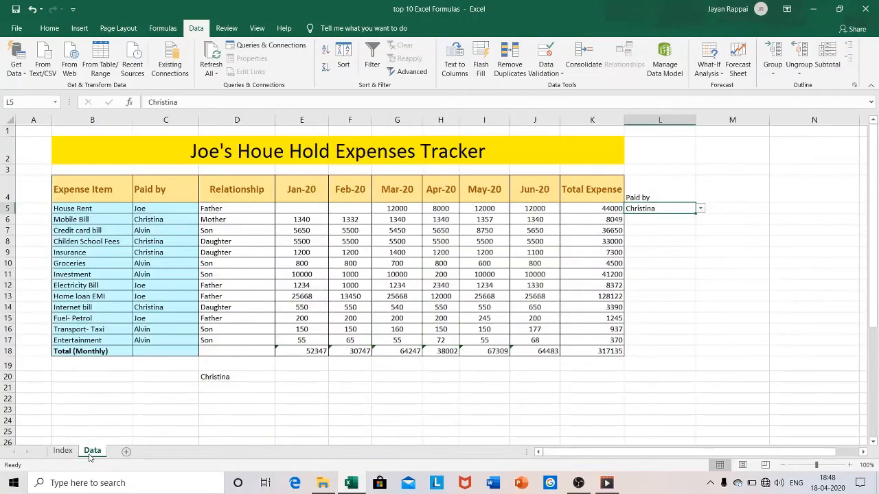
pyautogui.click(745, 283)
pyautogui.click(721, 192)
pyautogui.write('T')
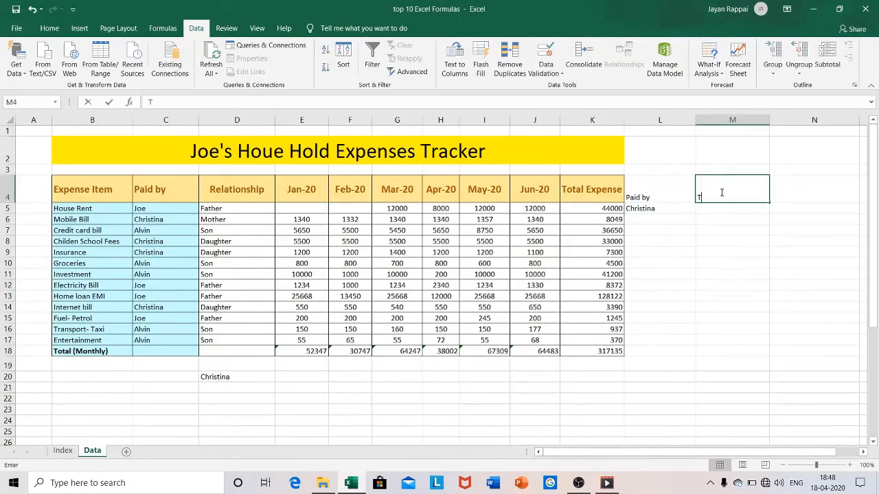
pyautogui.write('otal Exp')
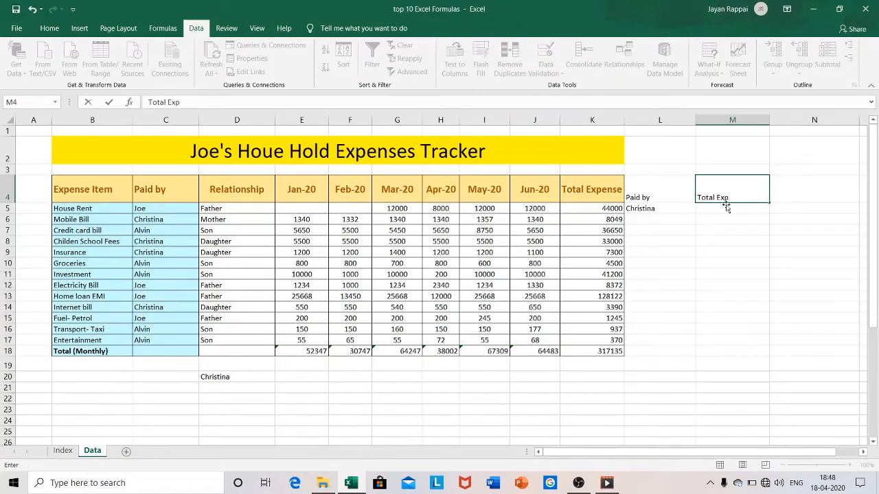
pyautogui.press('Return')
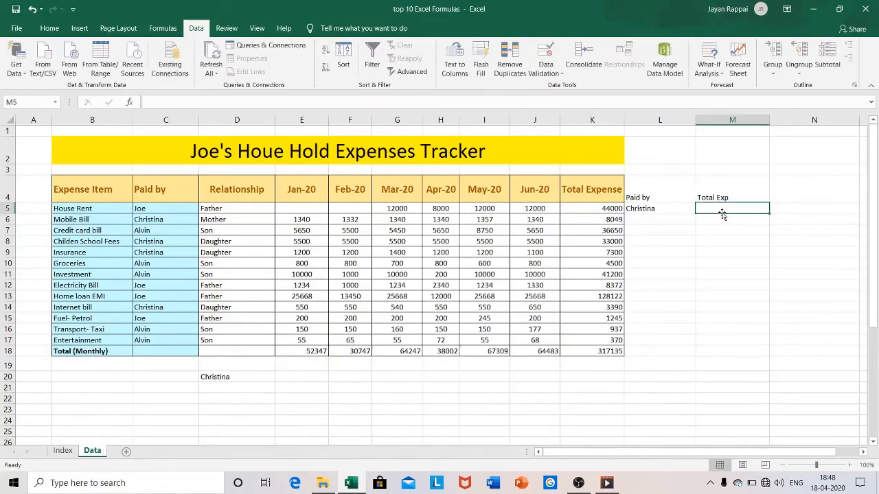
# - Begin a SUMIF formula in M5 with the payer cells C5:C17 as the range
pyautogui.write('=sum')
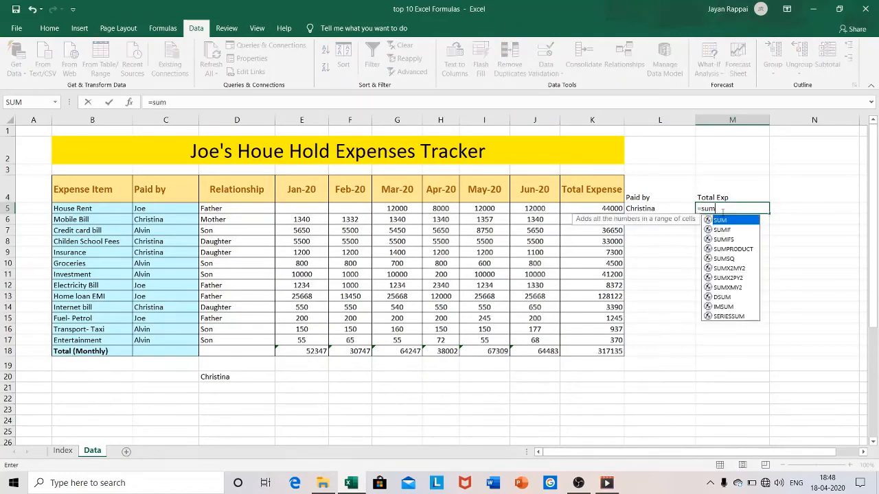
pyautogui.write('if(')
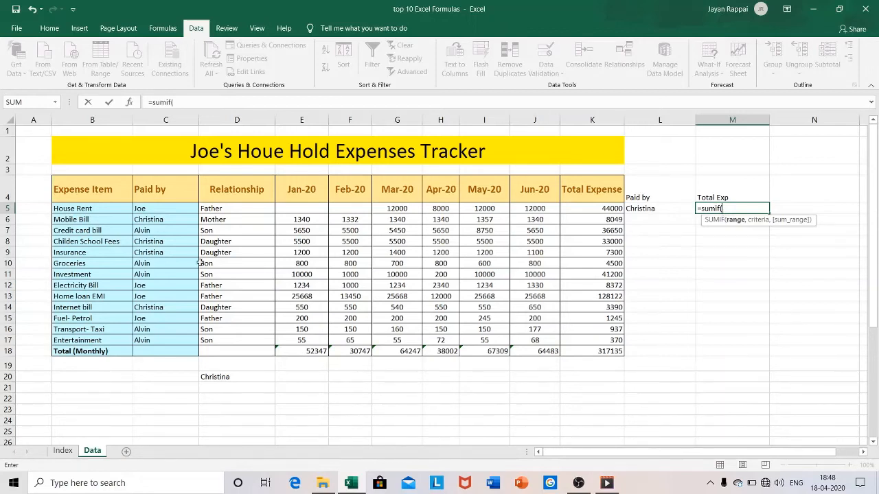
pyautogui.click(155, 212)
pyautogui.moveTo(155, 211); pyautogui.dragTo(154, 340)
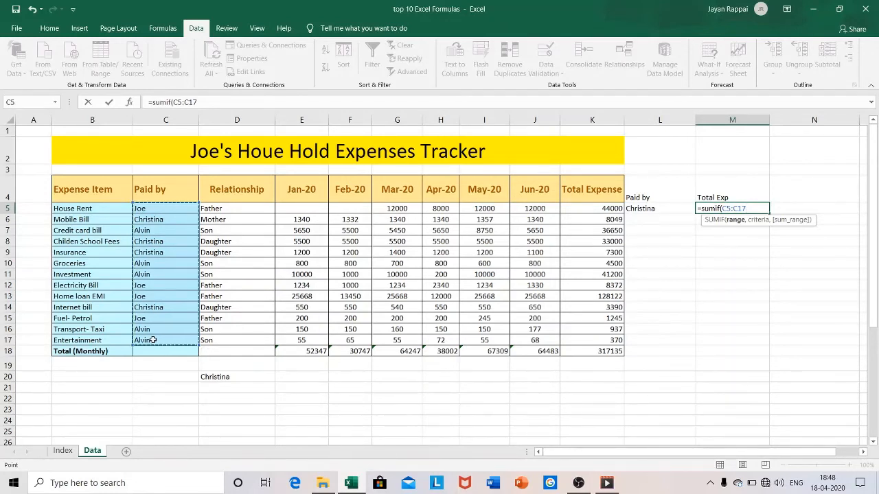
pyautogui.write(',')
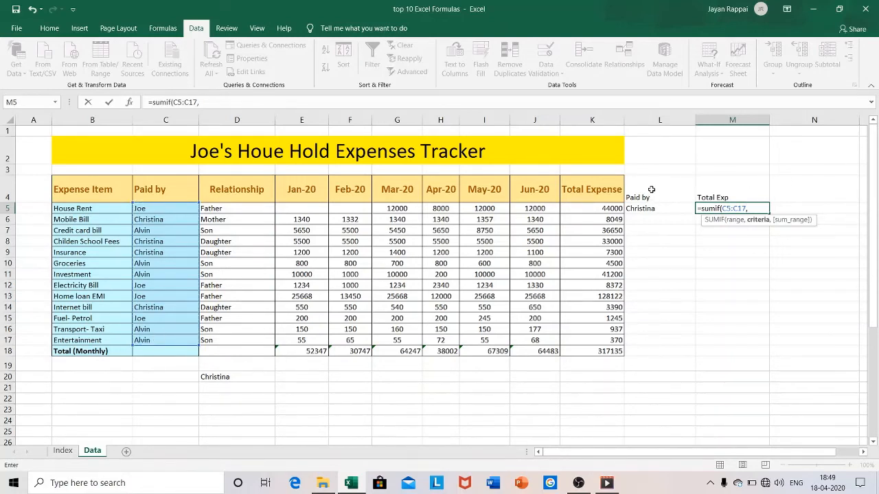
# - Complete the SUMIF in M5 with L4:L5 as the criteria and K5:K17 as the sum range
pyautogui.moveTo(651, 190); pyautogui.dragTo(651, 208)
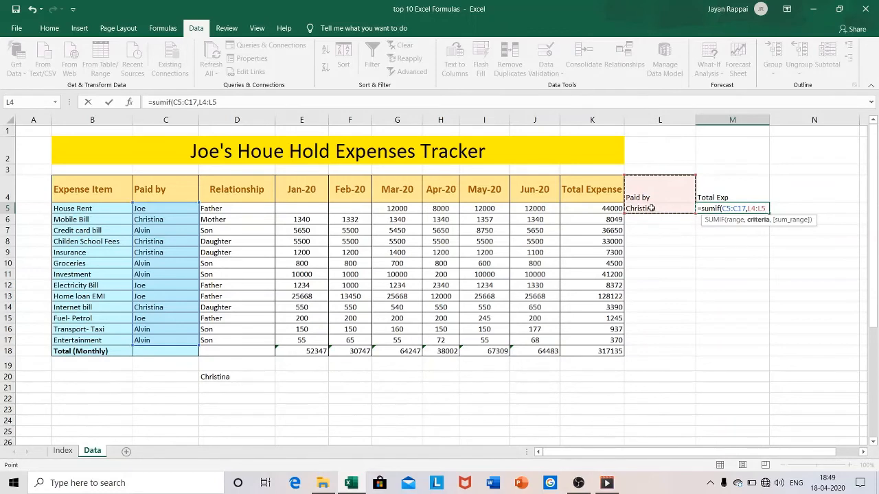
pyautogui.write(',')
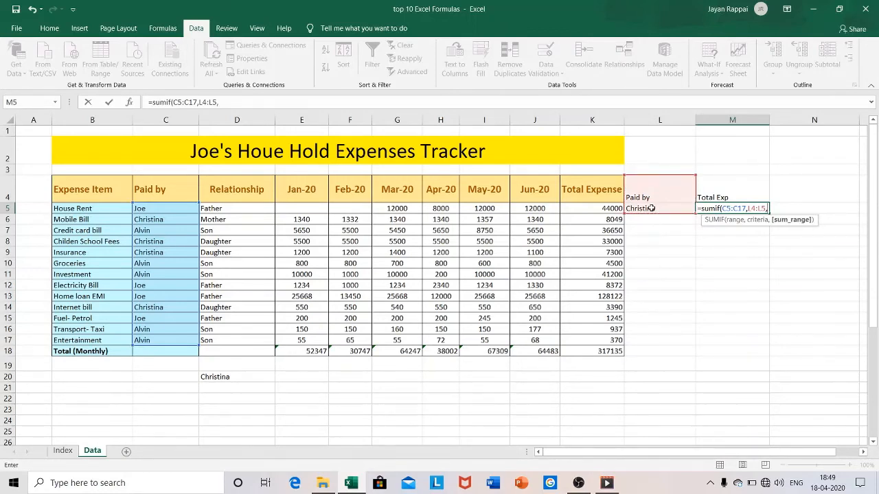
pyautogui.moveTo(604, 208); pyautogui.dragTo(591, 337)
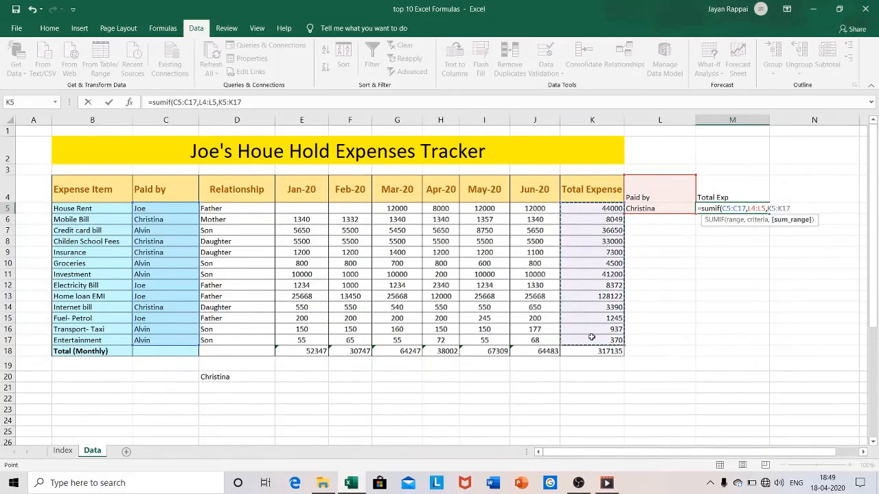
pyautogui.write(')')
pyautogui.press('Return')
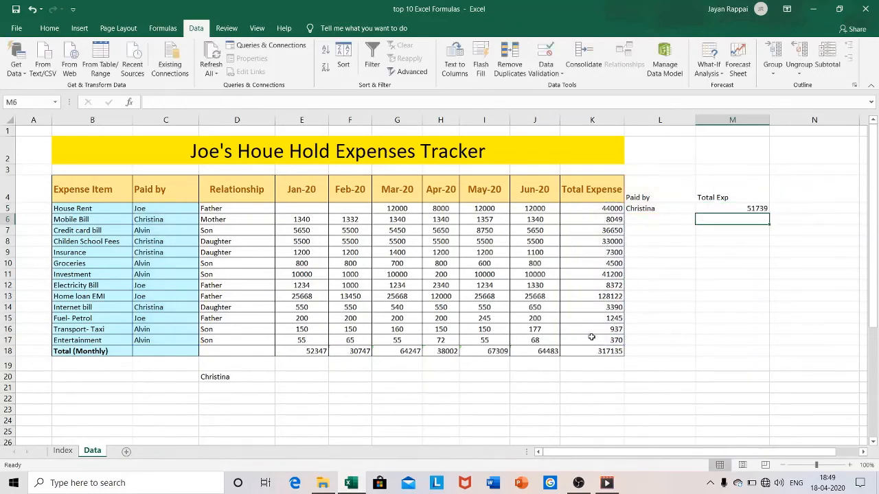
# - Test the SUMIF by choosing the House Rent payer's name from the L5 drop-down
pyautogui.click(670, 209)
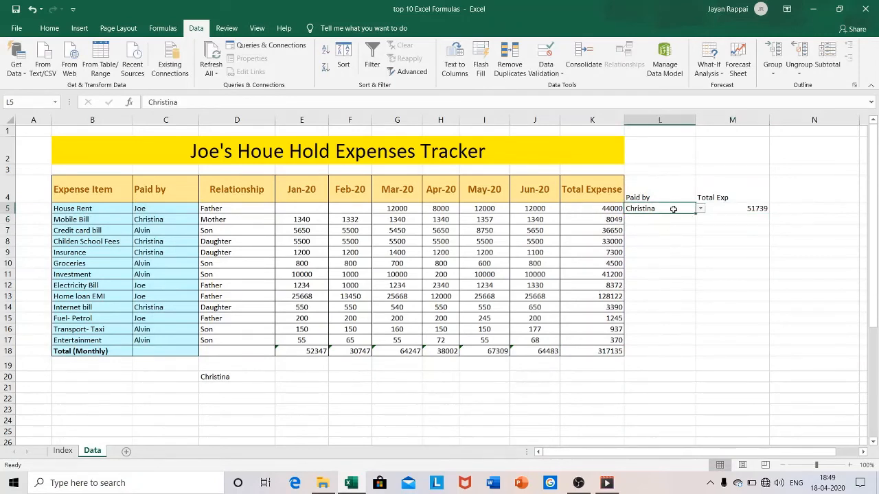
pyautogui.click(699, 209)
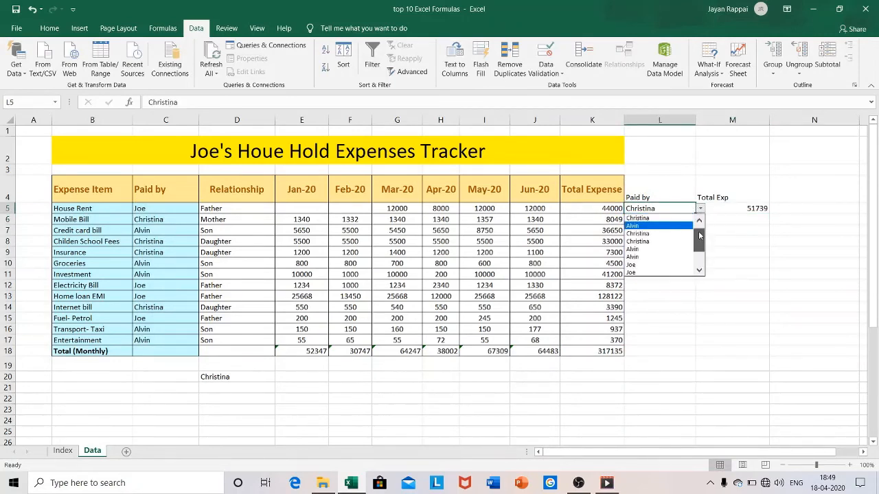
pyautogui.click(645, 218)
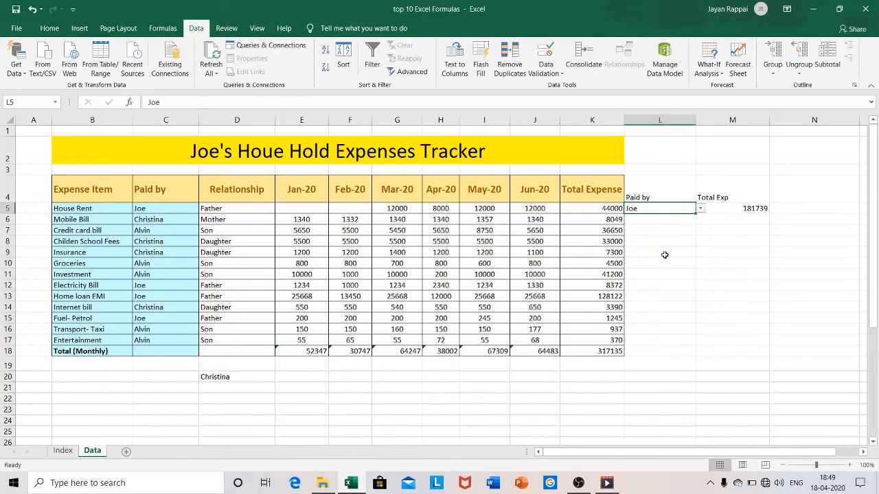
# - Fill in the missing House Rent amounts with 12000 for both Jan-20 and Feb-20
pyautogui.click(304, 208)
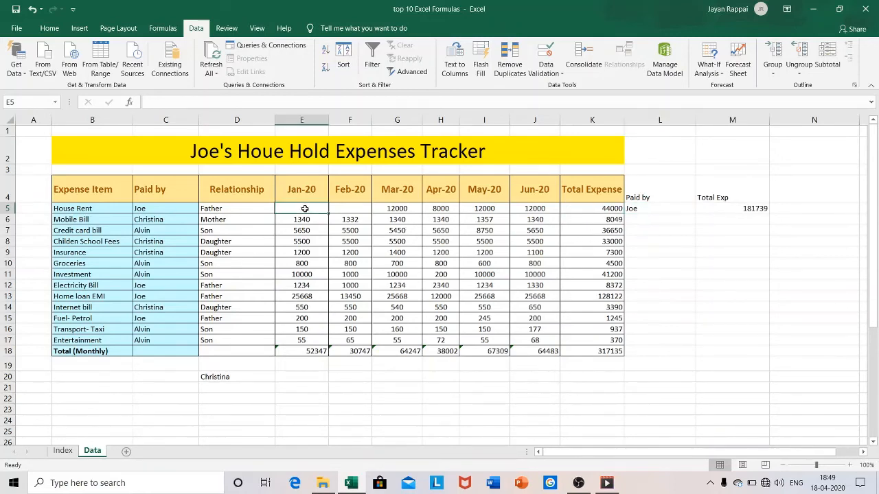
pyautogui.write('12000')
pyautogui.press('Tab')
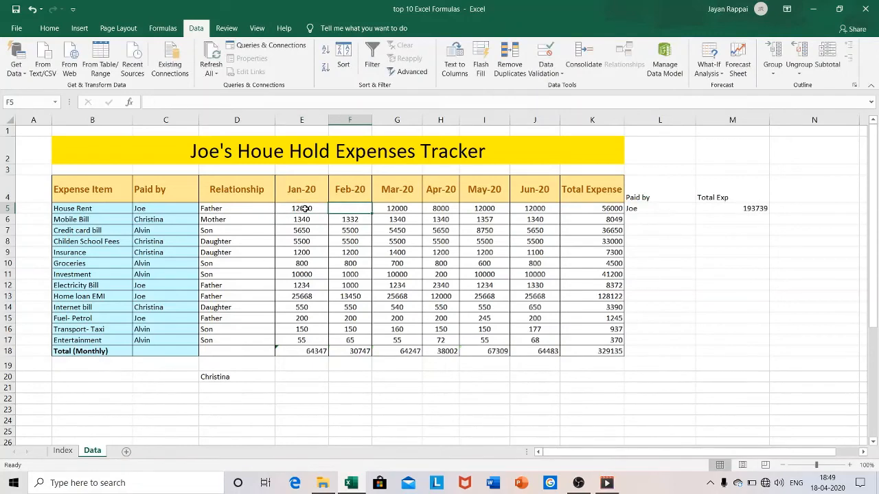
pyautogui.write('12000')
pyautogui.press('Return')
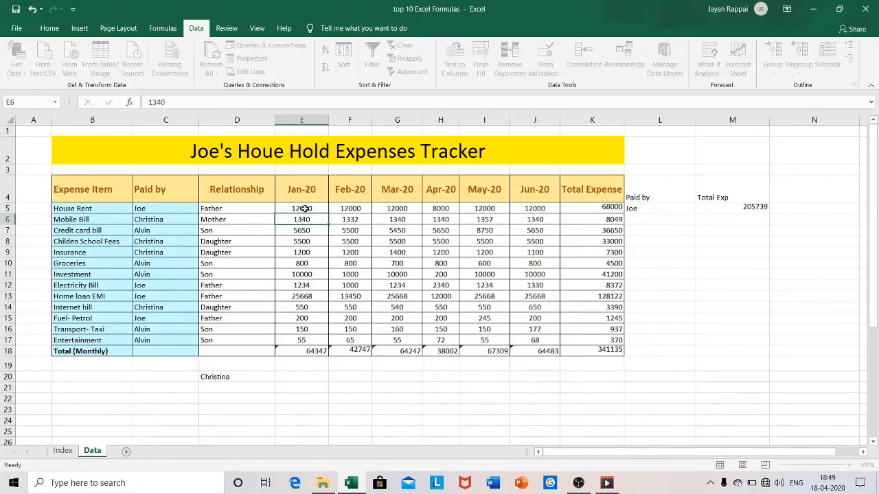
# - Inspect the Total Expense cells for House Rent, Electricity Bill and Home loan EMI in column K
pyautogui.click(603, 205)
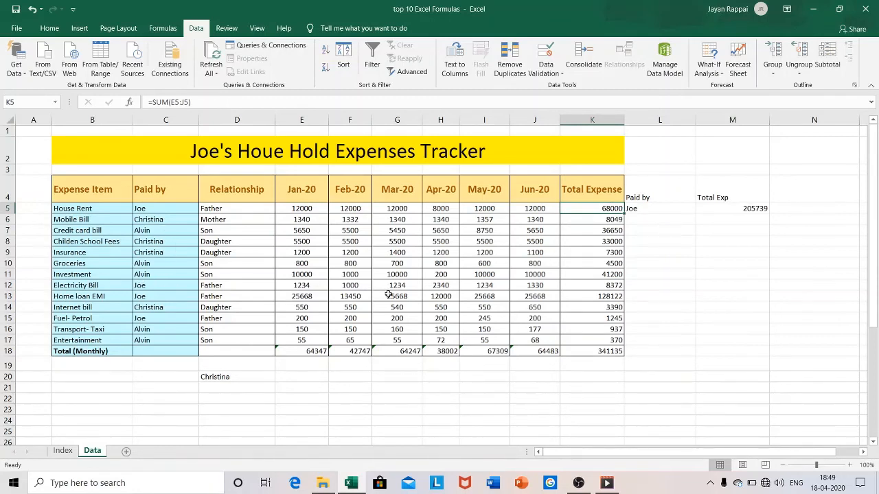
pyautogui.click(613, 286)
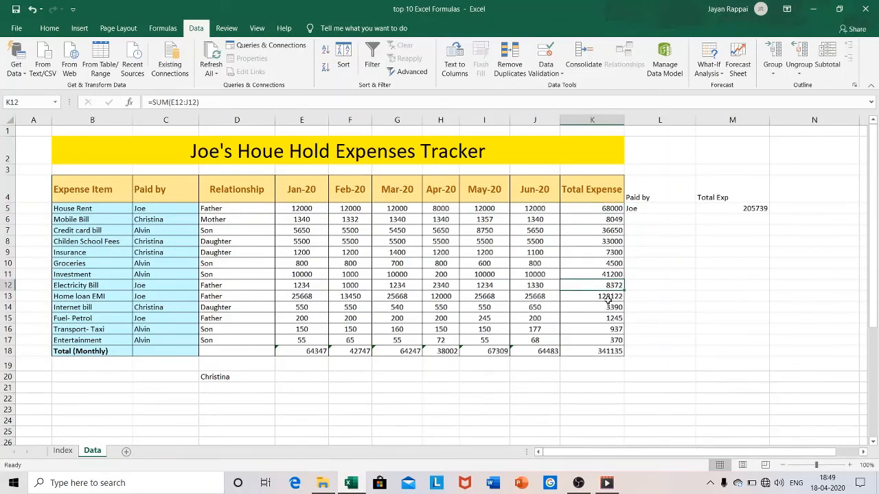
pyautogui.click(593, 295)
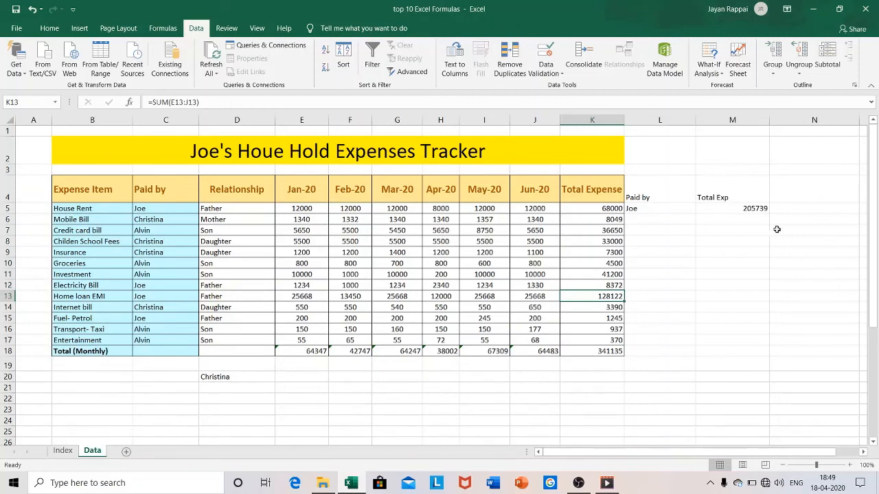
# - Switch L5 to the Mobile Bill payer's name and compare the SUMIF with the entries in the Paid by column
pyautogui.click(663, 209)
pyautogui.click(700, 208)
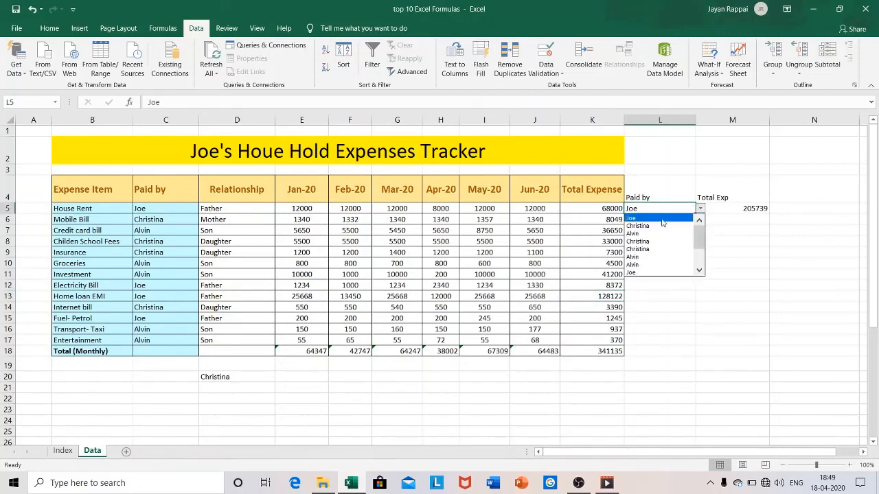
pyautogui.click(645, 230)
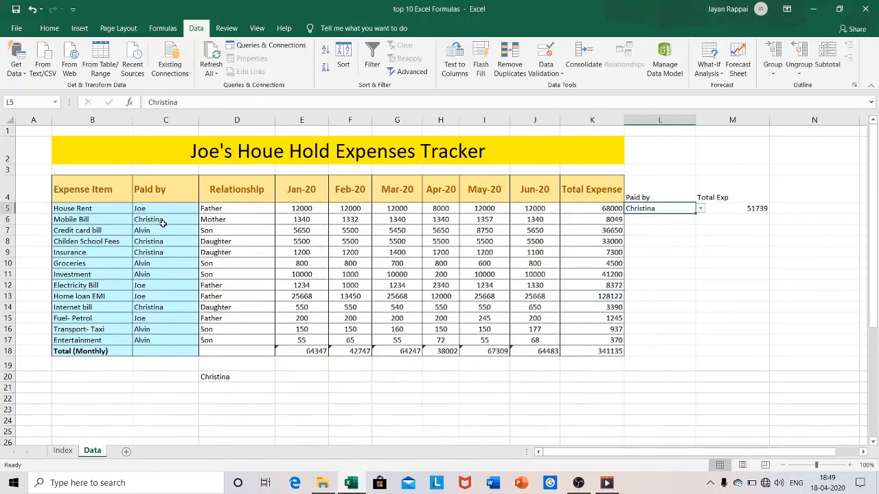
pyautogui.click(150, 317)
pyautogui.click(159, 219)
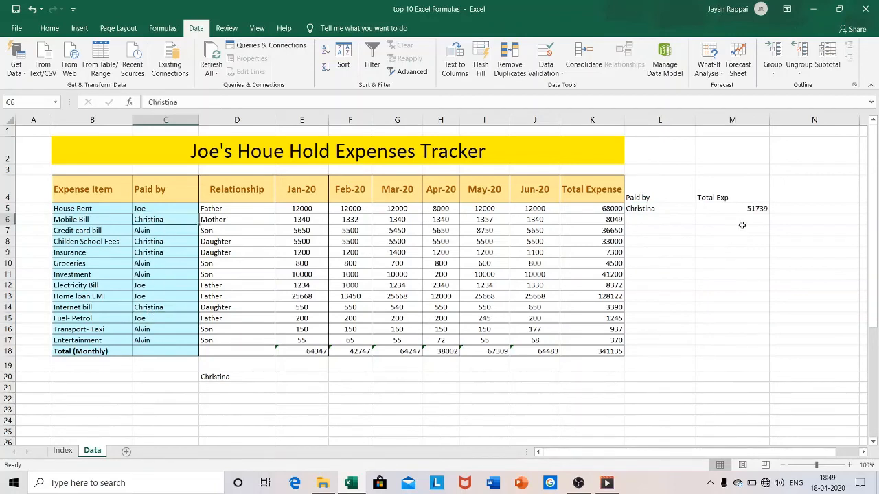
# - Set the L5 drop-down to the Credit card bill payer's name to total that person's expenses
pyautogui.click(670, 201)
pyautogui.click(686, 208)
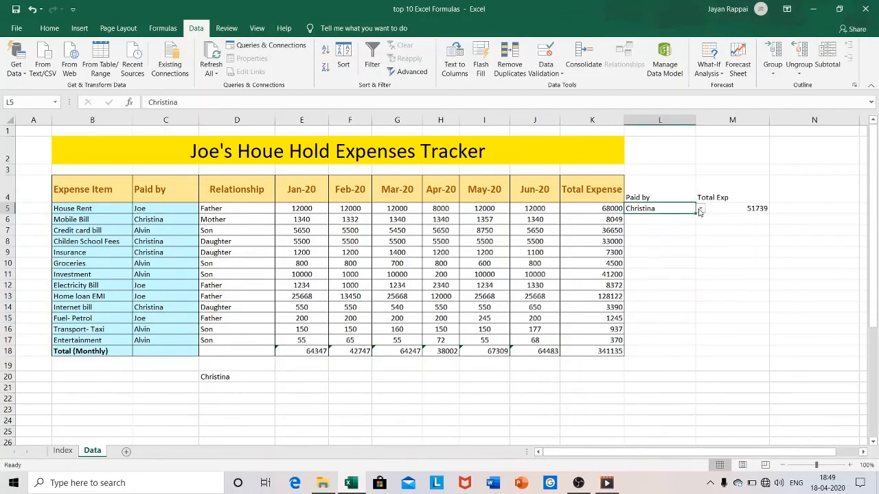
pyautogui.click(700, 208)
pyautogui.click(635, 249)
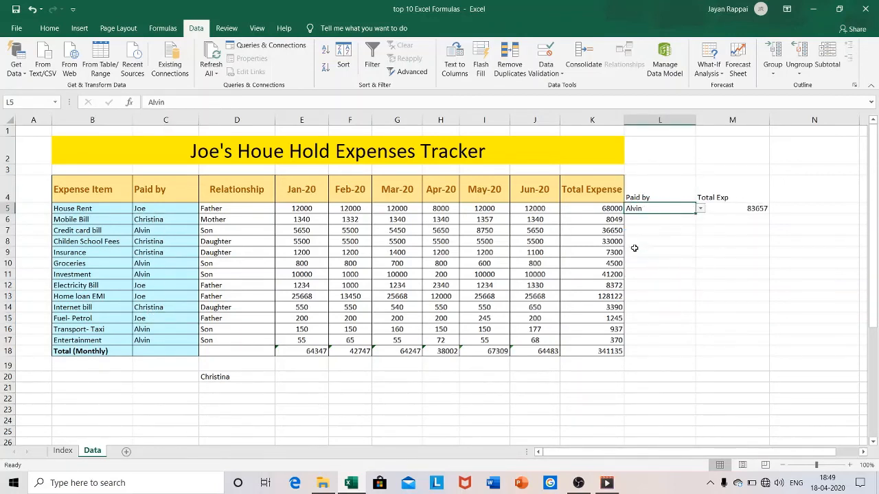